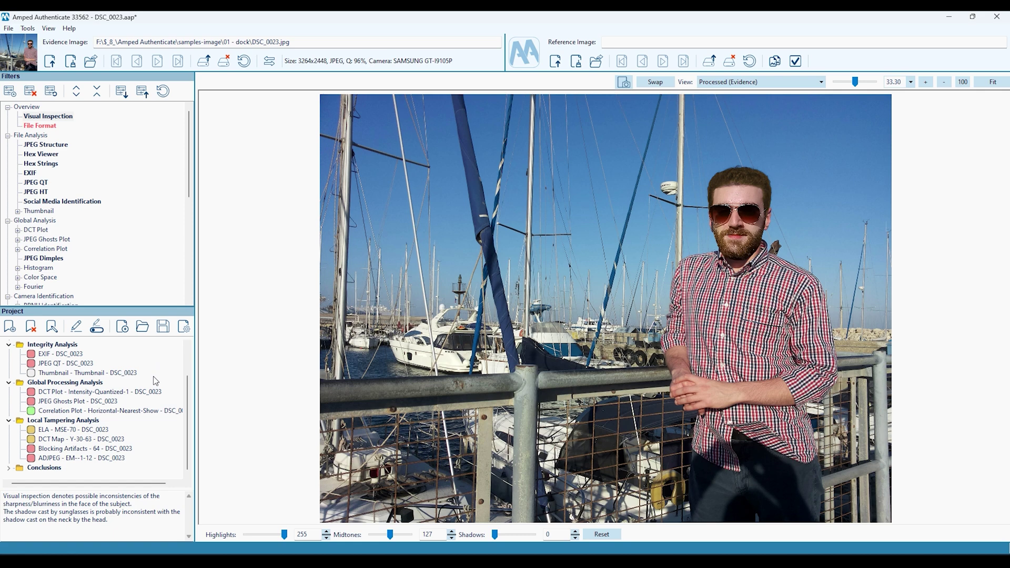
Try lower highlights and raised midtones on the harbour photo, then reset the levels to default
{"action": "scroll", "coordinate": [92, 392], "scroll_direction": "up", "scroll_amount": 2}
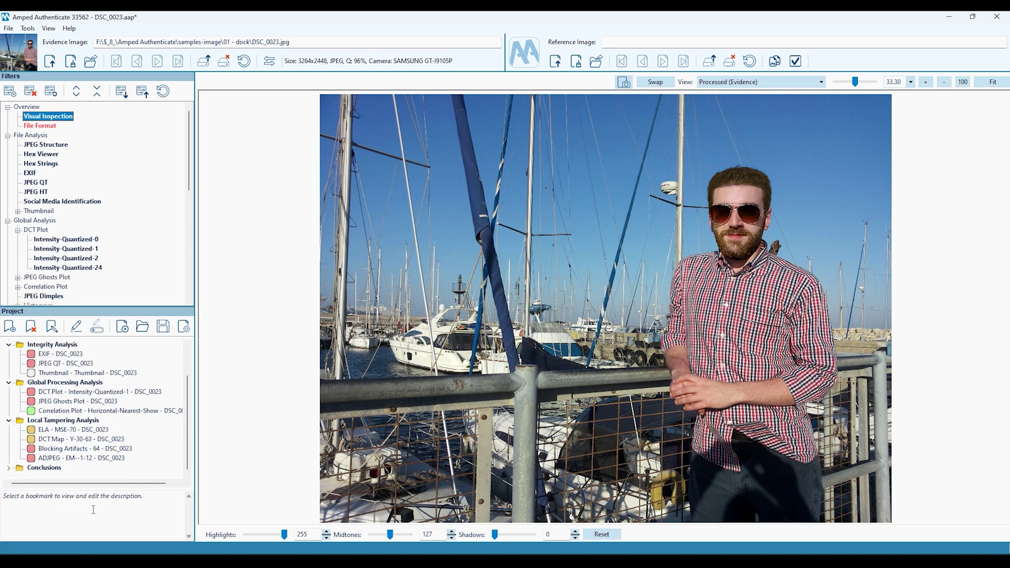
{"action": "left_click_drag", "start_coordinate": [284, 534], "coordinate": [271, 535]}
{"action": "left_click", "coordinate": [385, 535]}
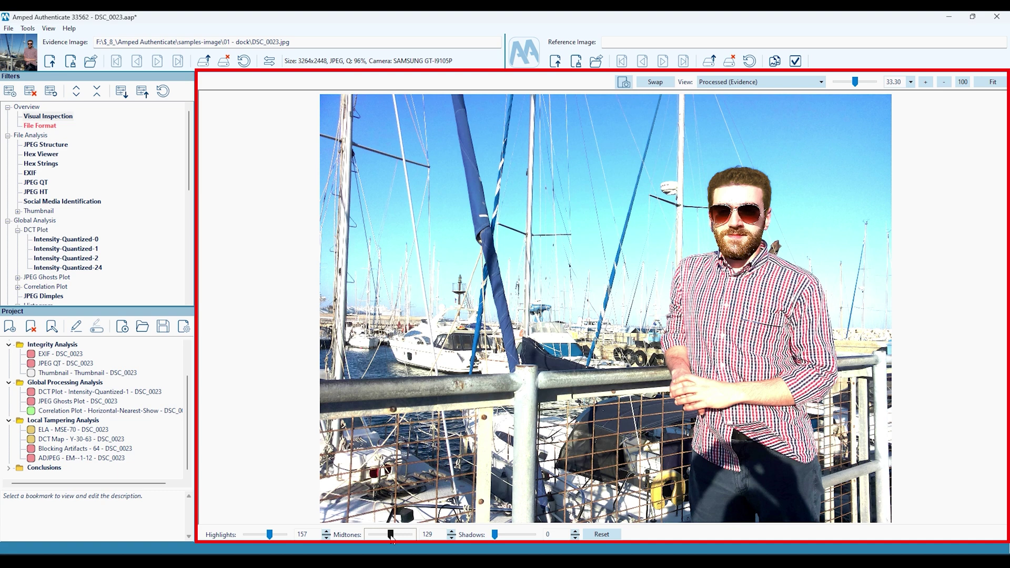
{"action": "left_click_drag", "start_coordinate": [391, 536], "coordinate": [391, 536]}
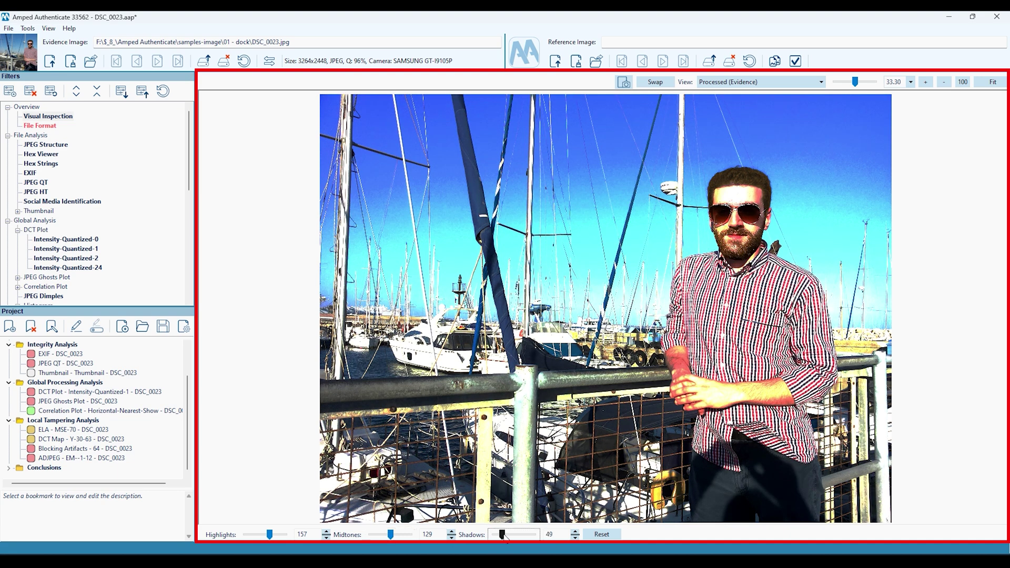
{"action": "left_click", "coordinate": [594, 534]}
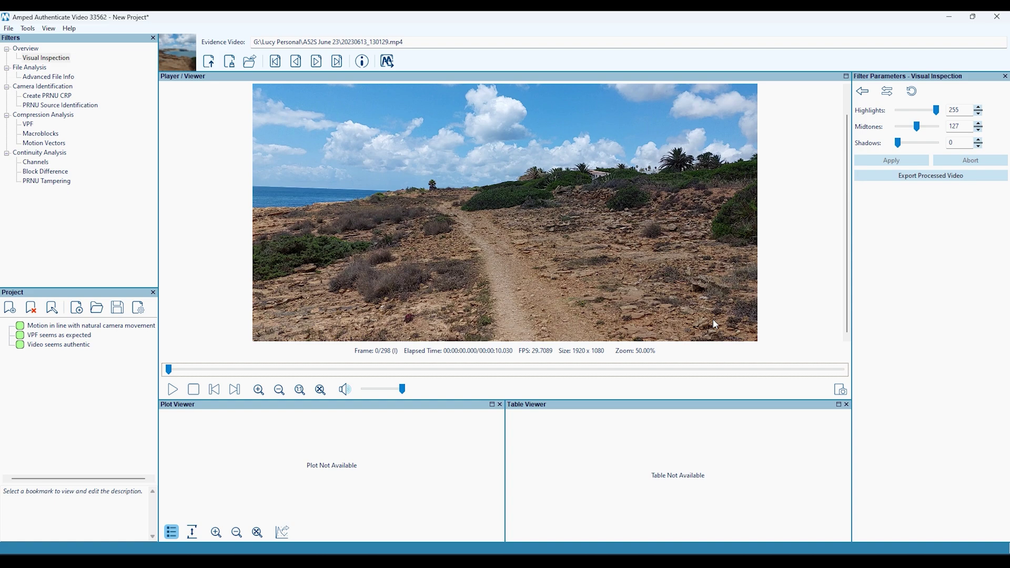
Play the coastal clip to frame 144, test levels 180/115/50, then reset them to 255/127/0
{"action": "left_click", "coordinate": [173, 389]}
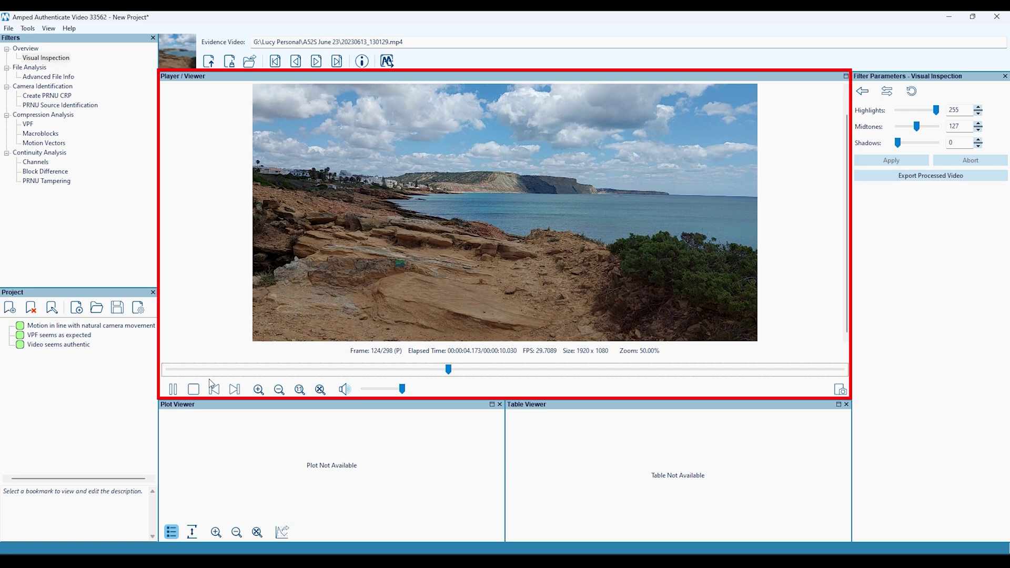
{"action": "left_click", "coordinate": [177, 389]}
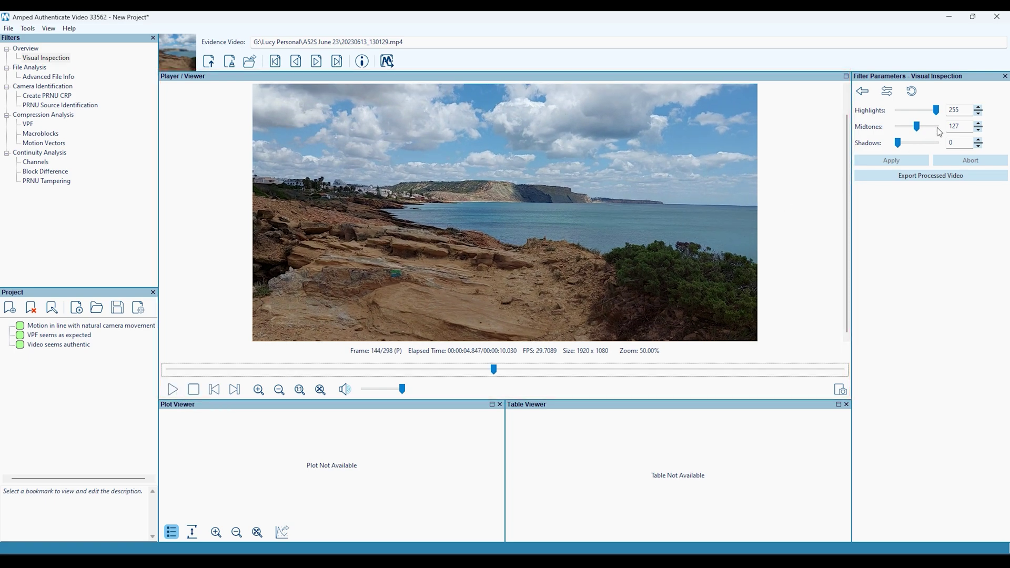
{"action": "left_click_drag", "start_coordinate": [935, 110], "coordinate": [906, 143]}
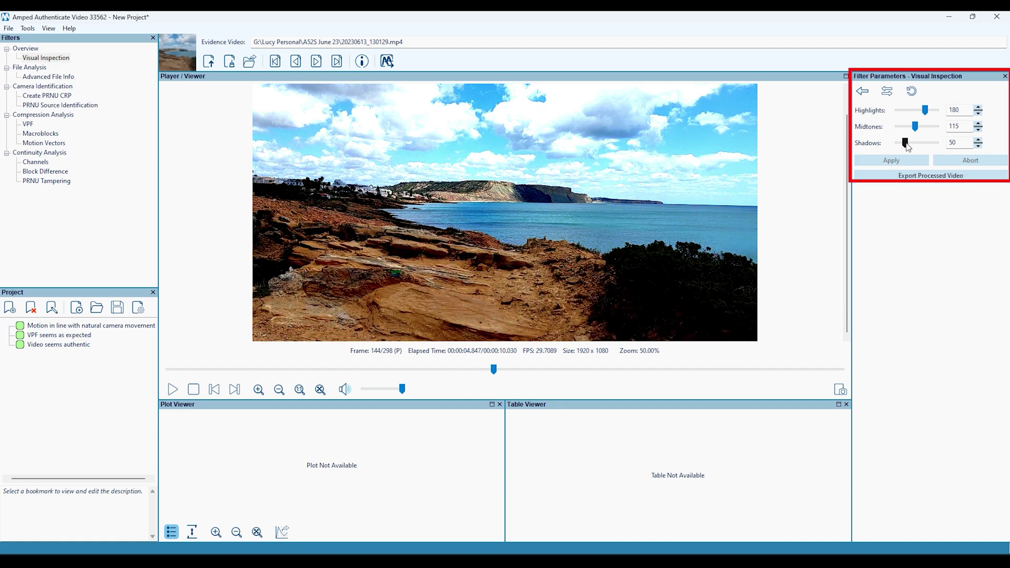
{"action": "left_click", "coordinate": [911, 92]}
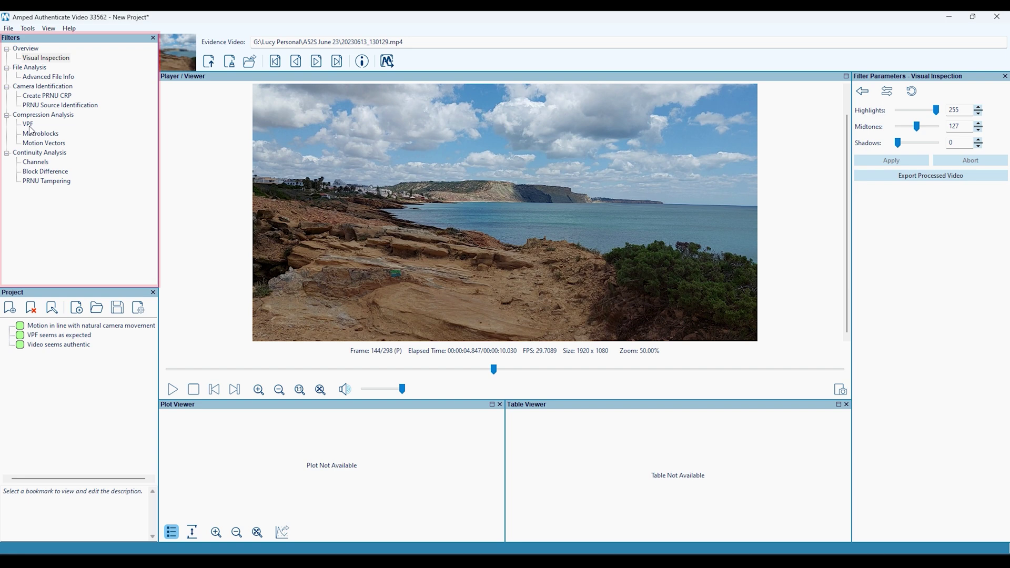
Run VPF on the clip and recall the 'VPF seems as expected' and 'Video seems authentic' bookmarks
{"action": "left_click", "coordinate": [28, 125]}
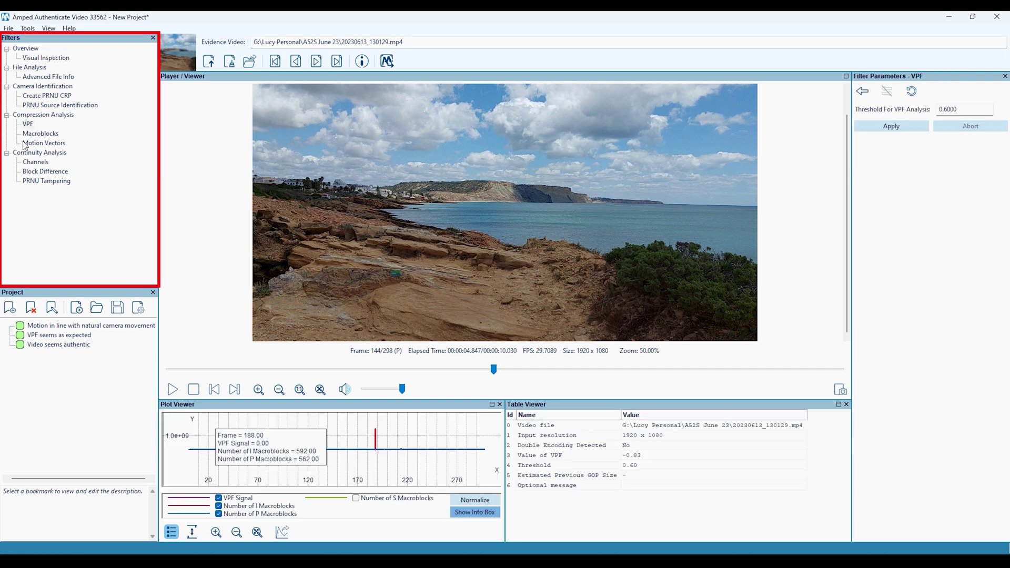
{"action": "left_click", "coordinate": [35, 162]}
{"action": "left_click", "coordinate": [58, 335]}
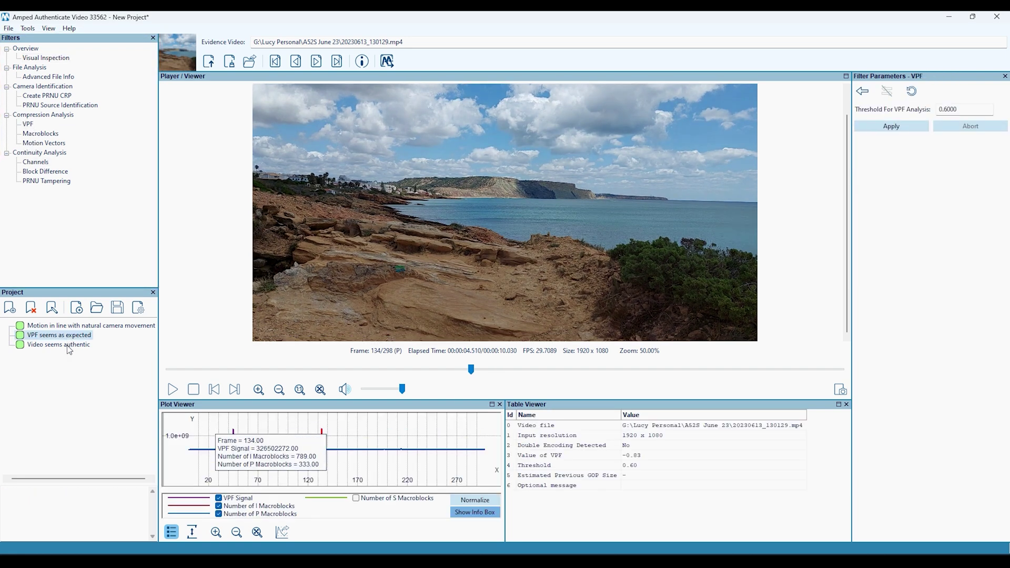
{"action": "left_click", "coordinate": [59, 344]}
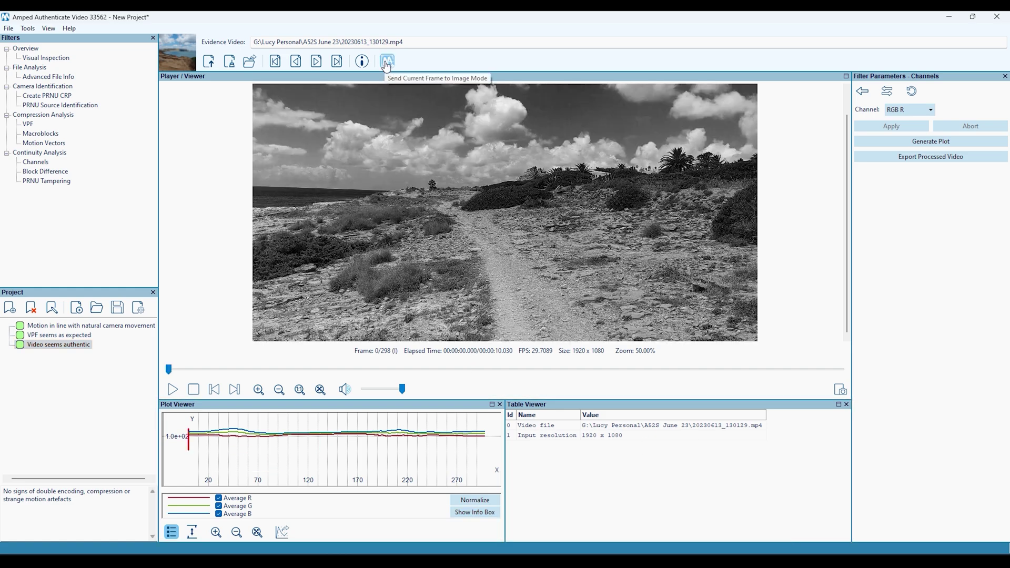
Send the frame to image mode and view File Format, JPEG Structure, Hex Viewer, Hex Strings and EXIF
{"action": "left_click", "coordinate": [386, 62]}
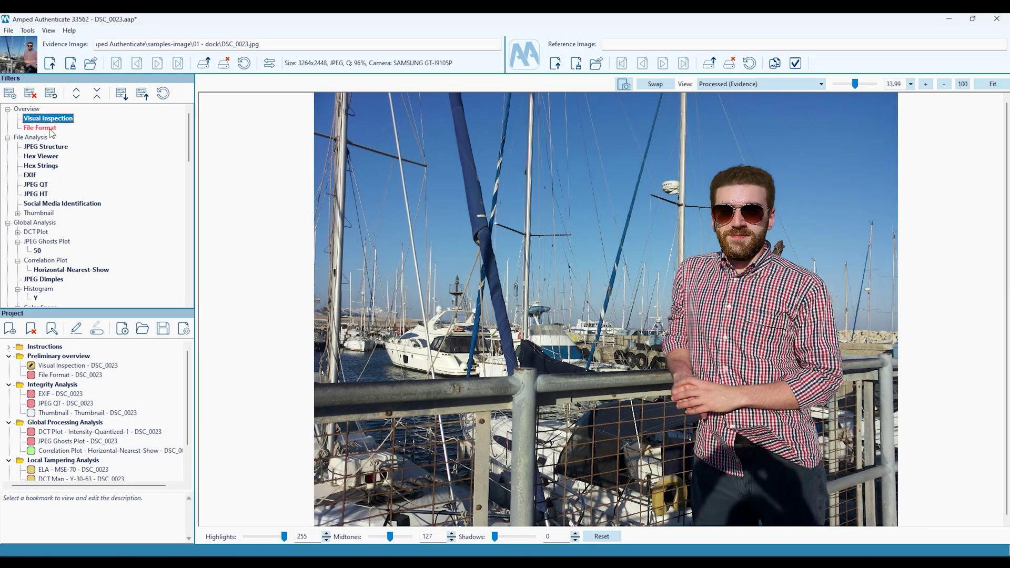
{"action": "left_click", "coordinate": [53, 129]}
{"action": "left_click", "coordinate": [67, 149]}
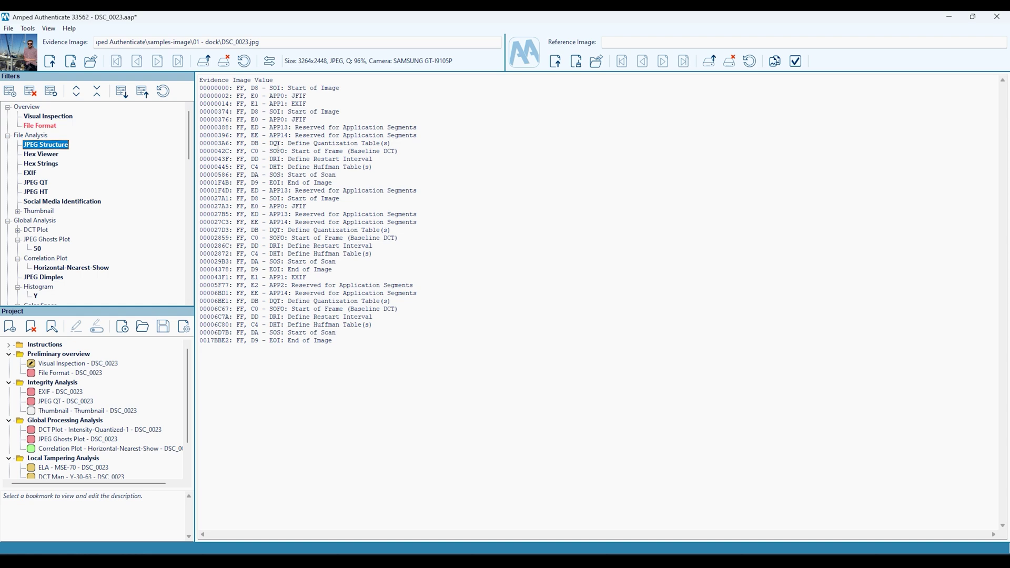
{"action": "left_click", "coordinate": [55, 156]}
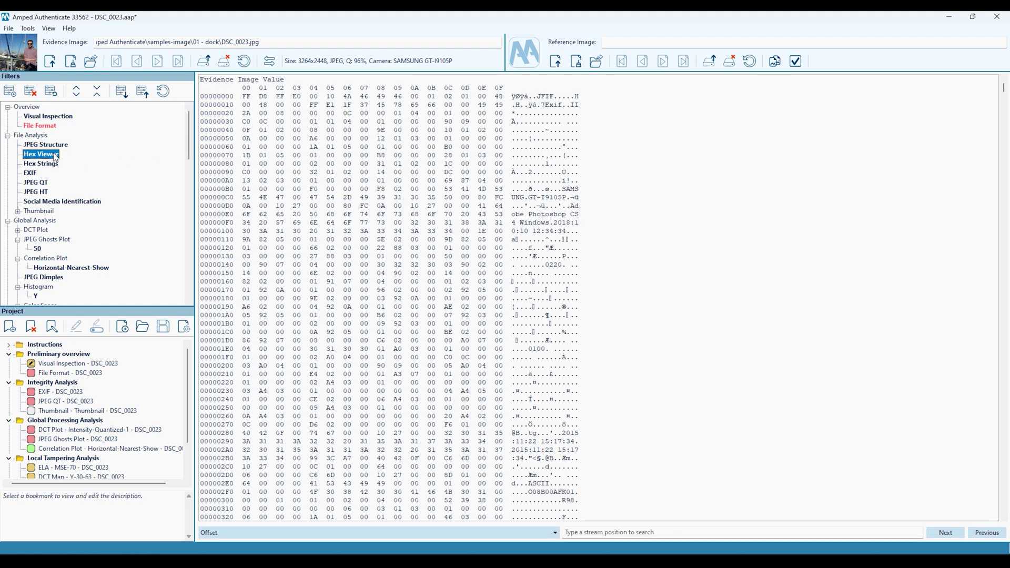
{"action": "left_click", "coordinate": [46, 164]}
{"action": "left_click", "coordinate": [32, 174]}
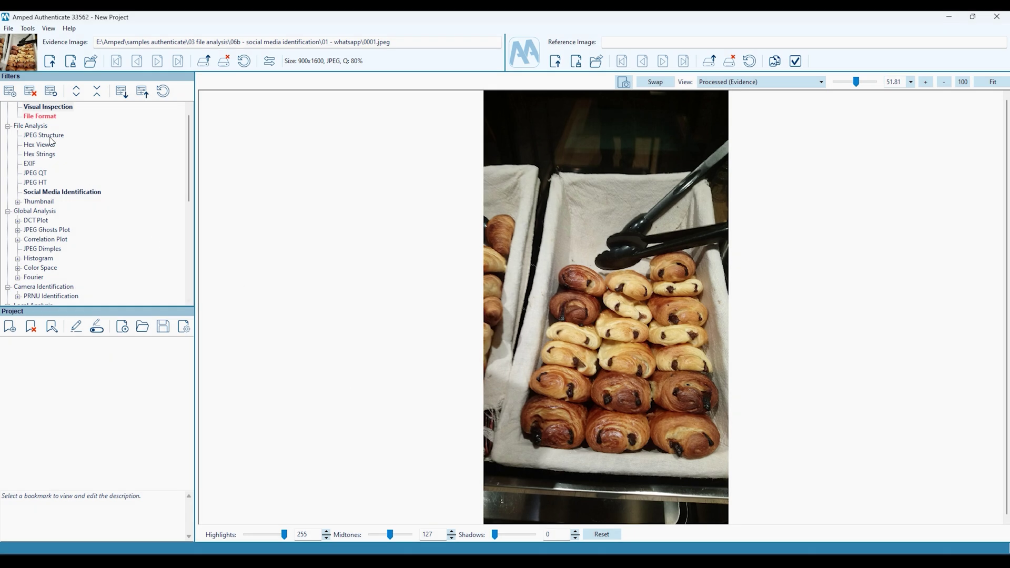
Identify the pastry photo's social media origin, then plot the temple image's DCT at frequencies 0, 1, 2, 24
{"action": "left_click", "coordinate": [46, 193]}
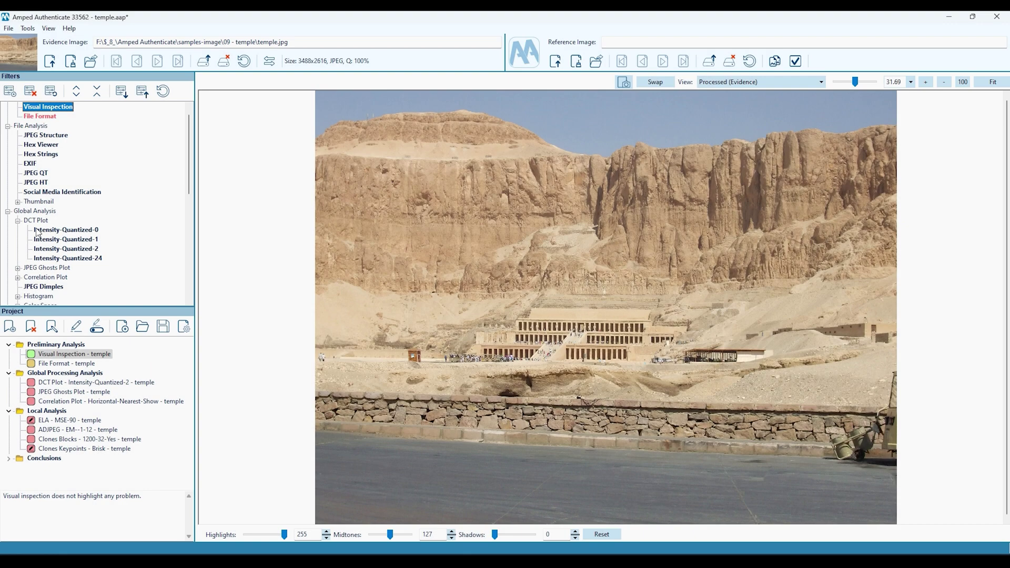
{"action": "left_click", "coordinate": [41, 232]}
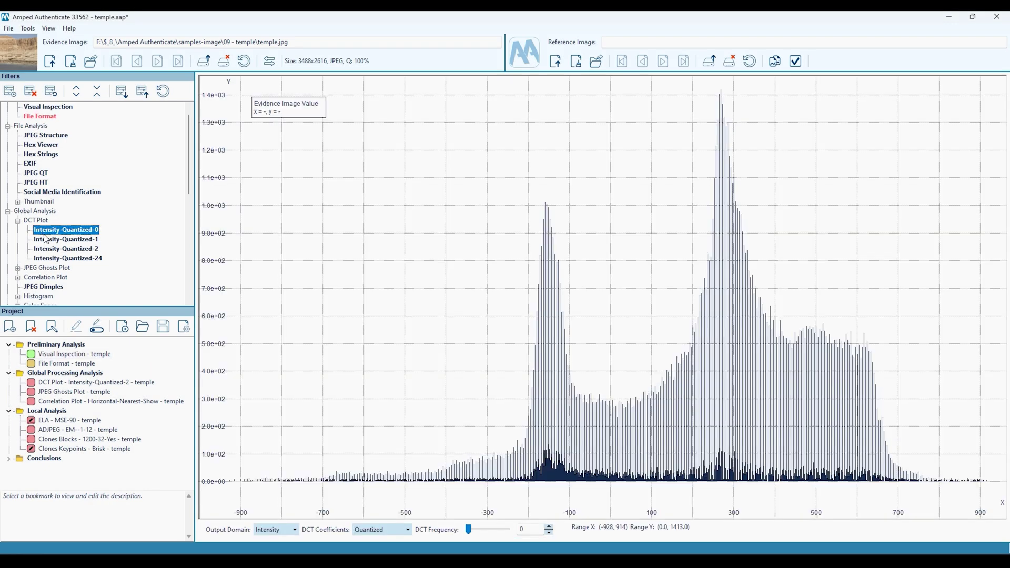
{"action": "left_click", "coordinate": [48, 239]}
{"action": "left_click", "coordinate": [51, 249]}
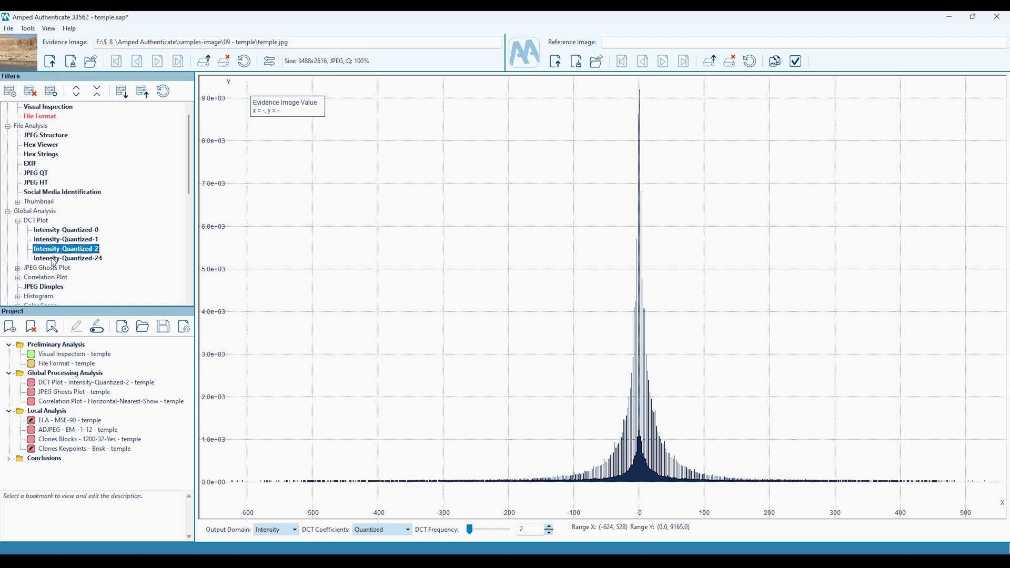
{"action": "left_click", "coordinate": [52, 258]}
Show the JPEG ghosts curve for quality 50 and the luminance Y histogram
{"action": "left_click", "coordinate": [17, 268]}
{"action": "left_click", "coordinate": [37, 277]}
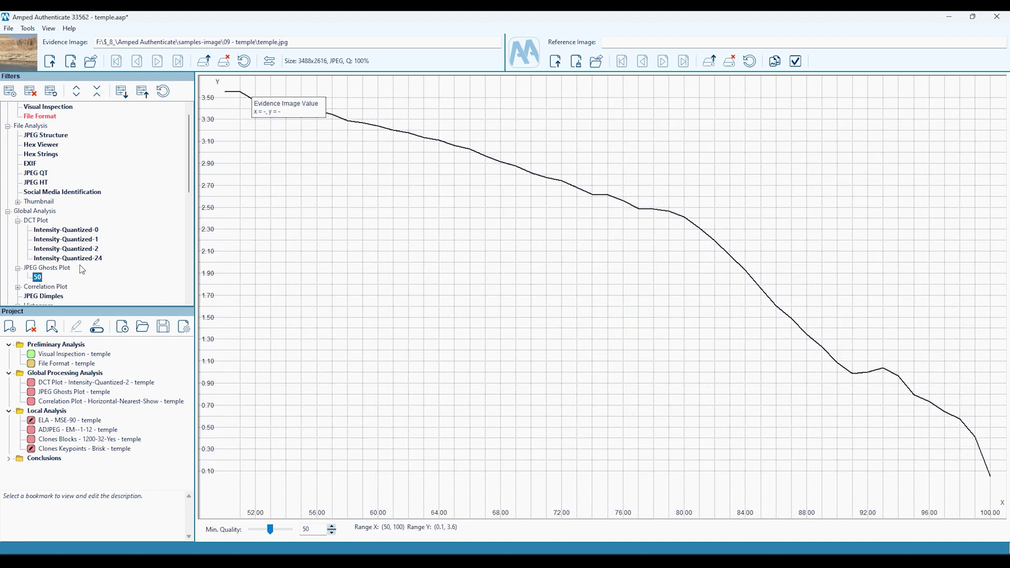
{"action": "scroll", "coordinate": [82, 239], "scroll_direction": "down", "scroll_amount": 2}
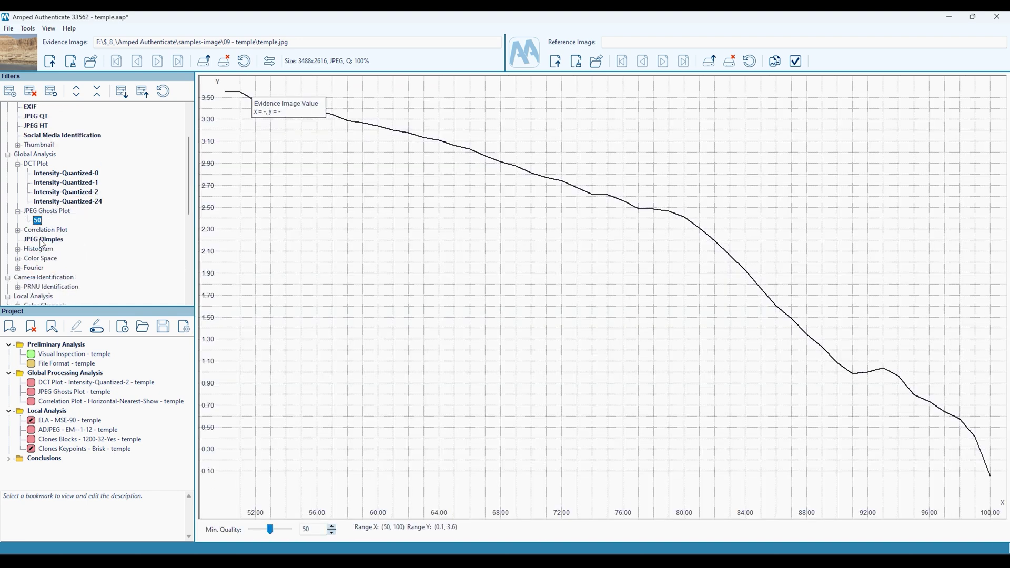
{"action": "left_click", "coordinate": [17, 249]}
{"action": "left_click", "coordinate": [35, 258]}
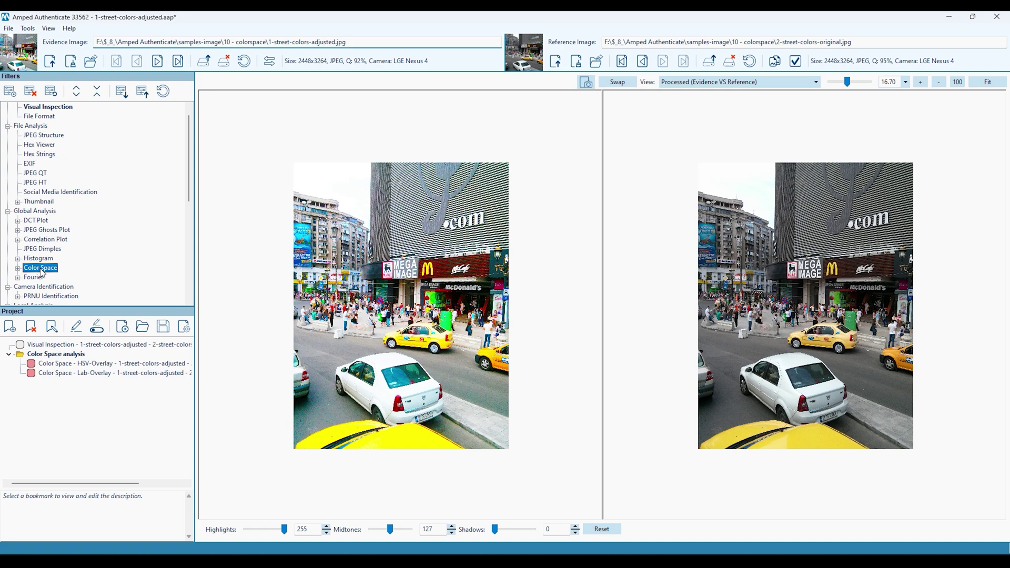
Compare HSV and Lab overlays of both street photos, view the ADJPEG map, and show shadow constraint 4
{"action": "left_click", "coordinate": [19, 268]}
{"action": "left_click", "coordinate": [52, 278]}
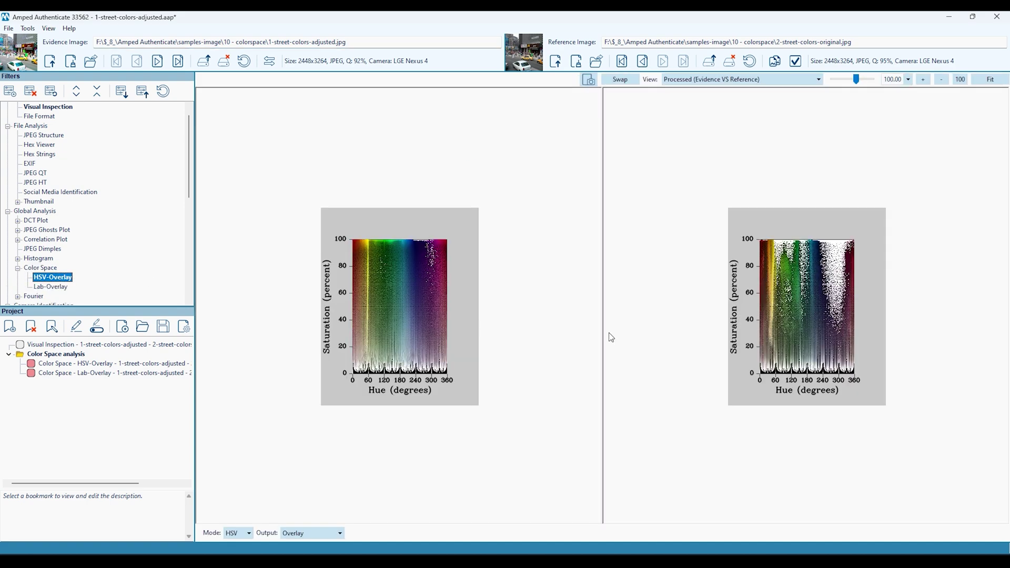
{"action": "left_click", "coordinate": [60, 286]}
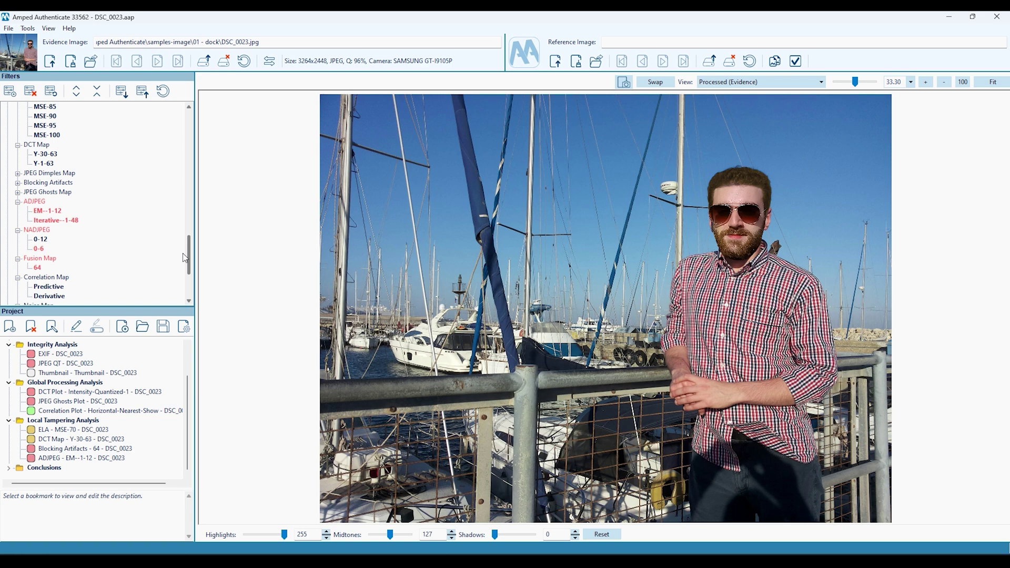
{"action": "left_click", "coordinate": [46, 212]}
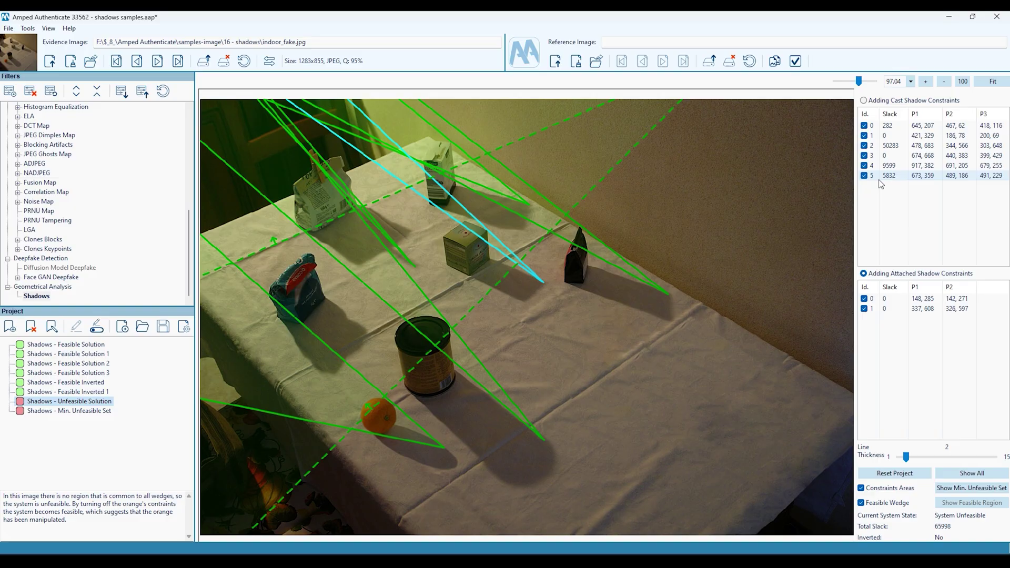
{"action": "left_click", "coordinate": [884, 170]}
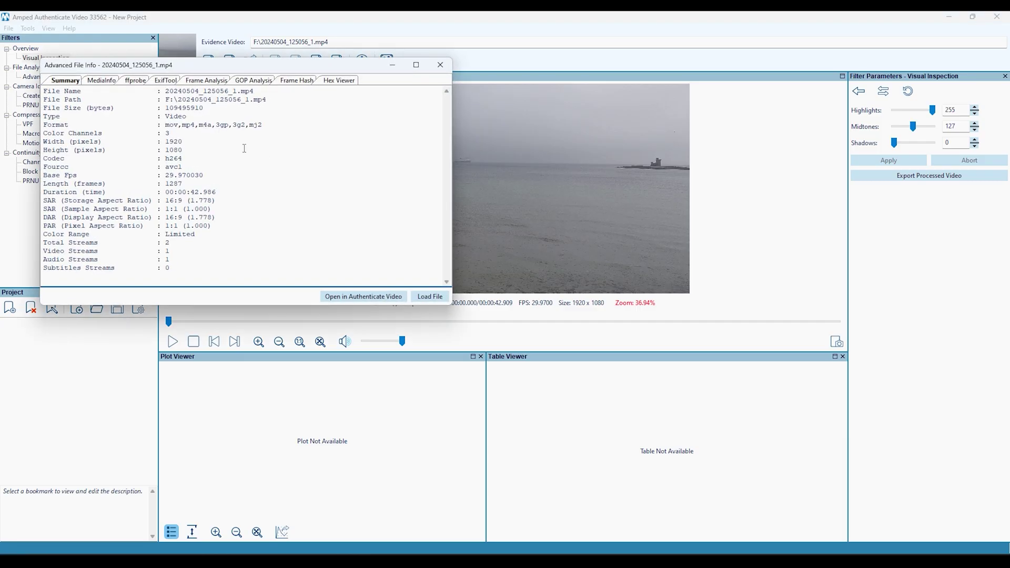
View the MediaInfo, ffprobe and ExifTool reports, then run the frame and GOP analysis
{"action": "left_click", "coordinate": [116, 82]}
{"action": "left_click", "coordinate": [137, 82]}
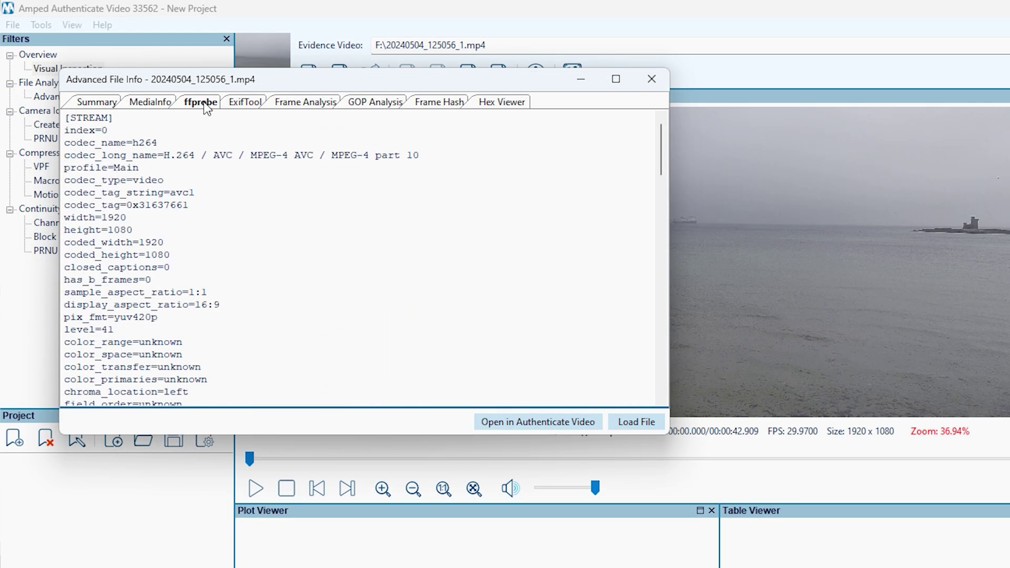
{"action": "left_click", "coordinate": [241, 108]}
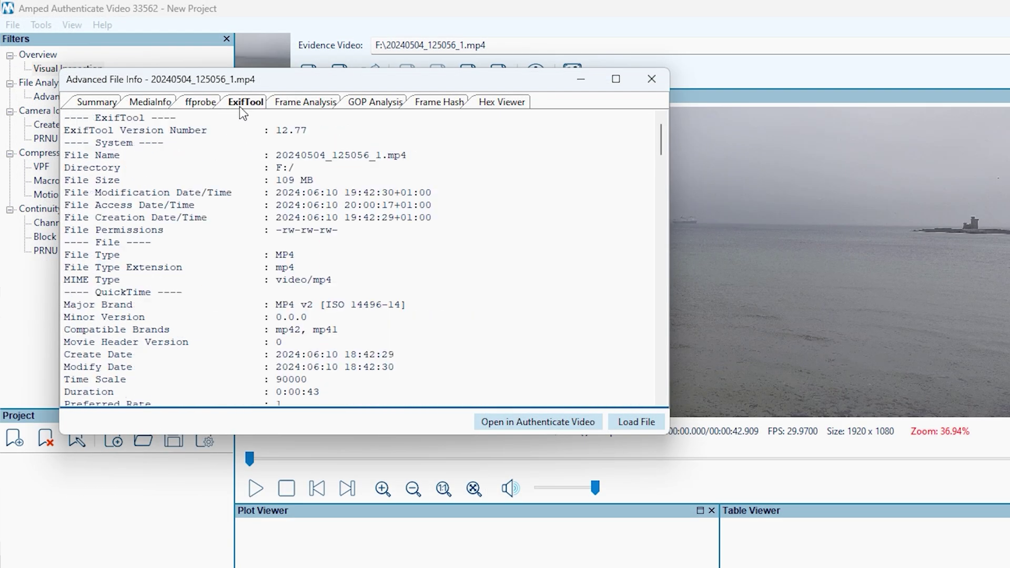
{"action": "left_click", "coordinate": [304, 108]}
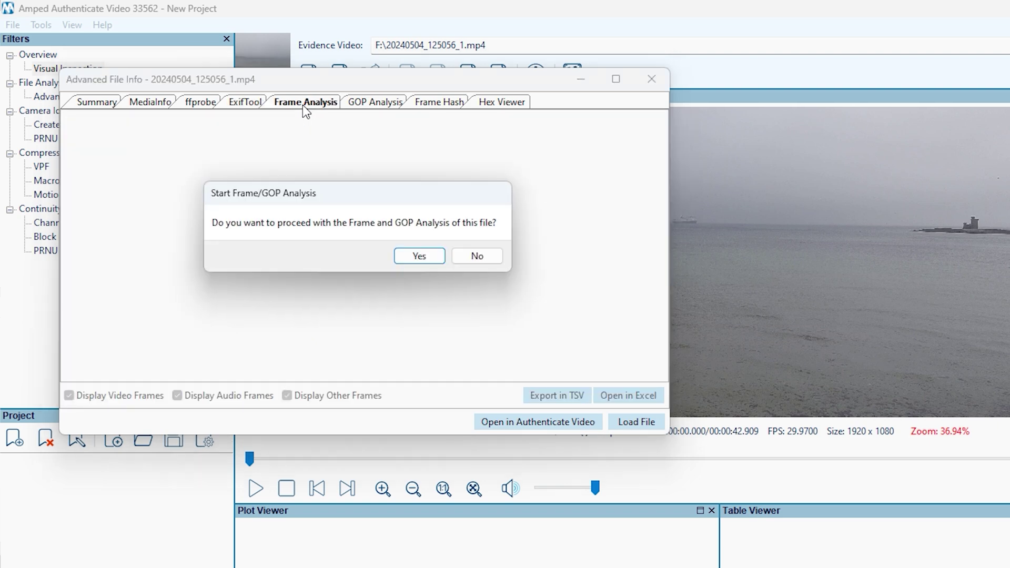
{"action": "left_click", "coordinate": [419, 257]}
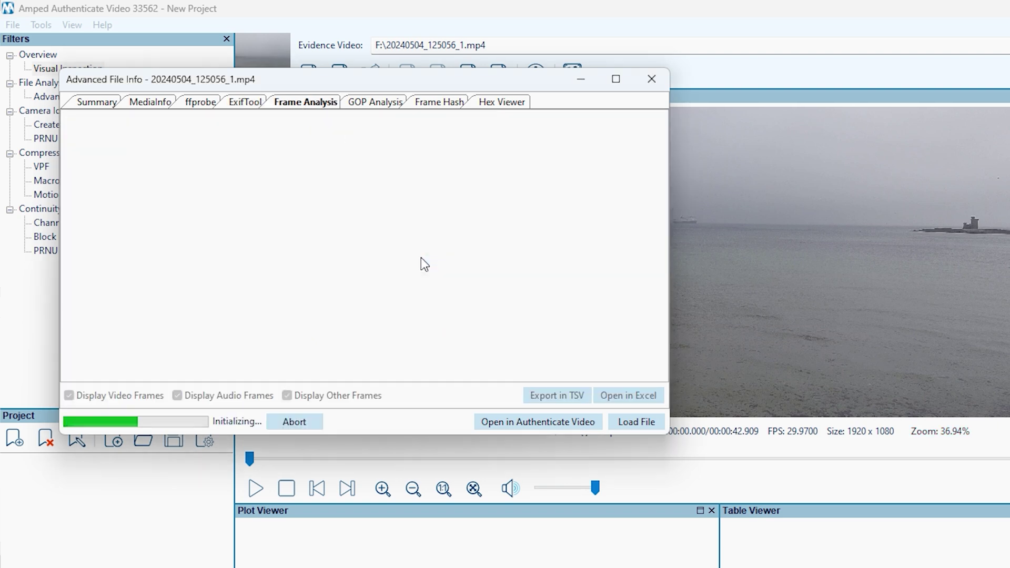
{"action": "left_click", "coordinate": [377, 104]}
{"action": "mouse_move", "coordinate": [661, 169]}
{"action": "left_mouse_down"}
{"action": "mouse_move", "coordinate": [663, 314]}
{"action": "mouse_move", "coordinate": [677, 279]}
{"action": "mouse_move", "coordinate": [664, 158]}
{"action": "left_mouse_up"}
Hash every frame with MD5, widen the hash column, and view the raw hex dump
{"action": "left_click", "coordinate": [434, 104]}
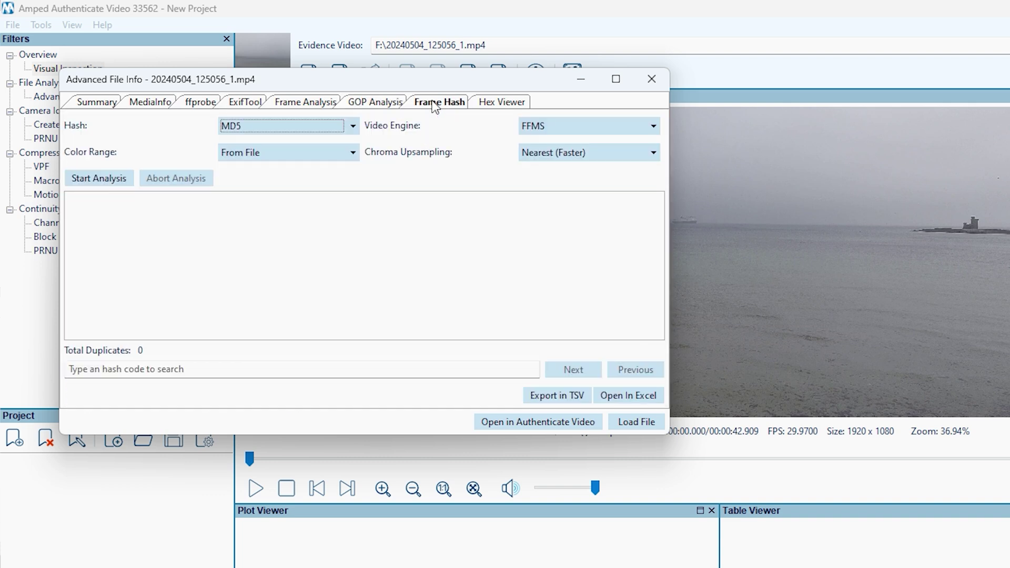
{"action": "left_click", "coordinate": [98, 178]}
{"action": "left_click_drag", "start_coordinate": [252, 202], "coordinate": [407, 199]}
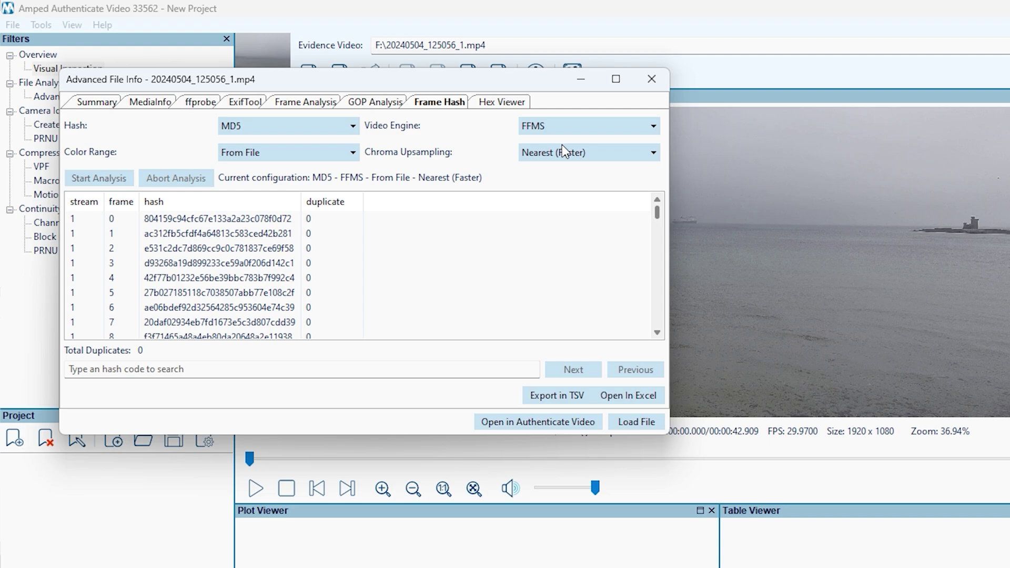
{"action": "left_click", "coordinate": [512, 103]}
{"action": "left_click_drag", "start_coordinate": [660, 128], "coordinate": [676, 231]}
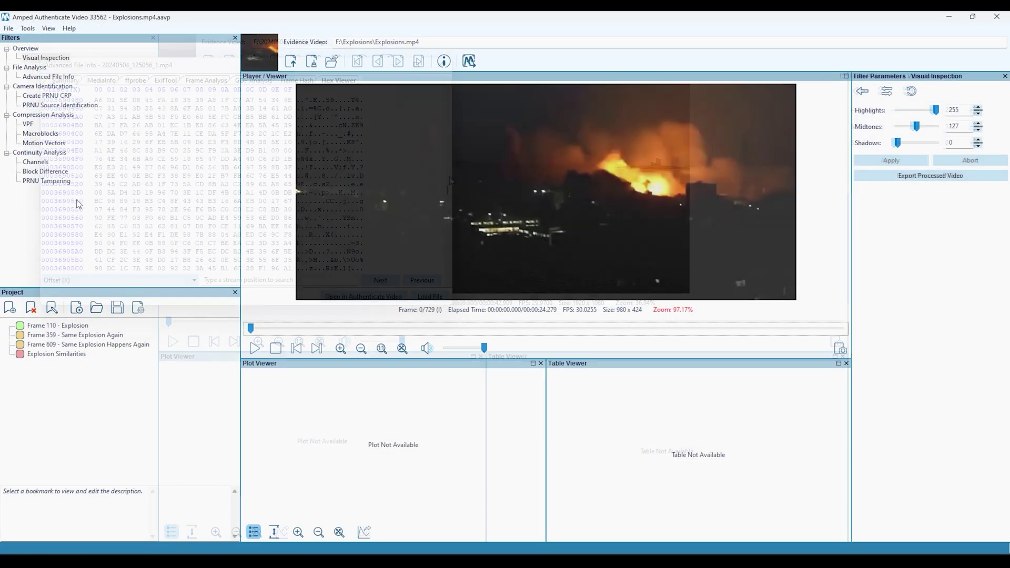
Run VPF on Explosions.mp4, seek to a bright explosion frame, then show the macroblock-type overlay
{"action": "left_click", "coordinate": [24, 125]}
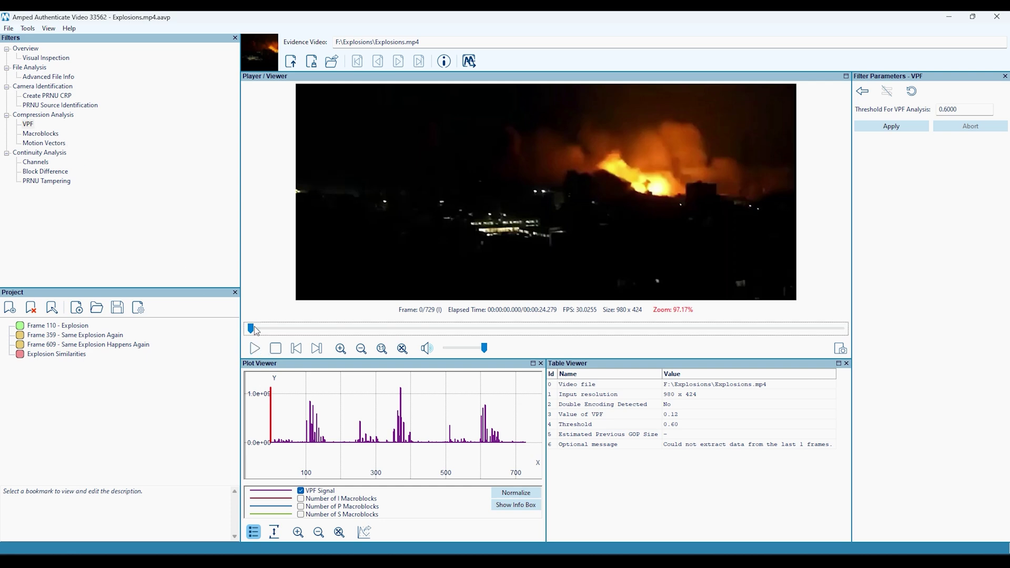
{"action": "mouse_move", "coordinate": [251, 328]}
{"action": "left_mouse_down"}
{"action": "mouse_move", "coordinate": [781, 330]}
{"action": "mouse_move", "coordinate": [258, 331]}
{"action": "mouse_move", "coordinate": [235, 311]}
{"action": "left_mouse_up"}
{"action": "left_click", "coordinate": [41, 133]}
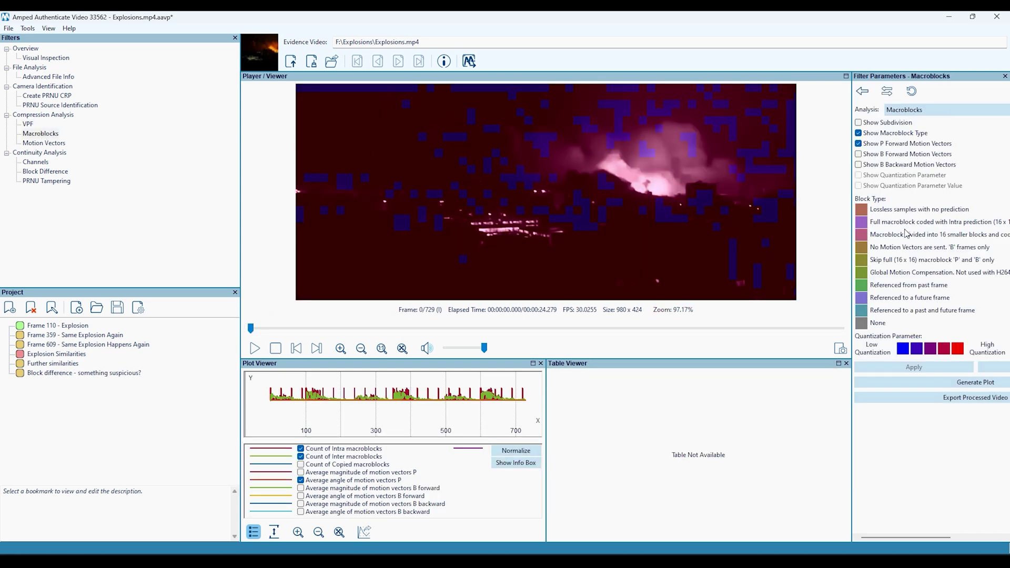
Play Explosions.mp4 with the macroblock-type overlay past frame 205 of 729
{"action": "left_click", "coordinate": [255, 349]}
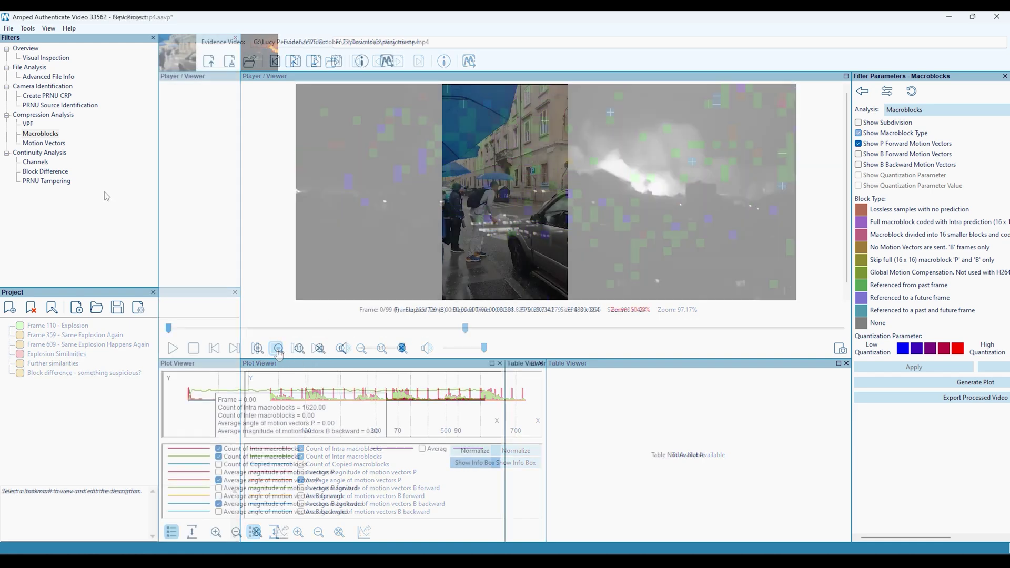
Apply Motion Vectors, add the Y Value and Magnitude curves, hide the info box, and play the video
{"action": "left_click", "coordinate": [49, 144]}
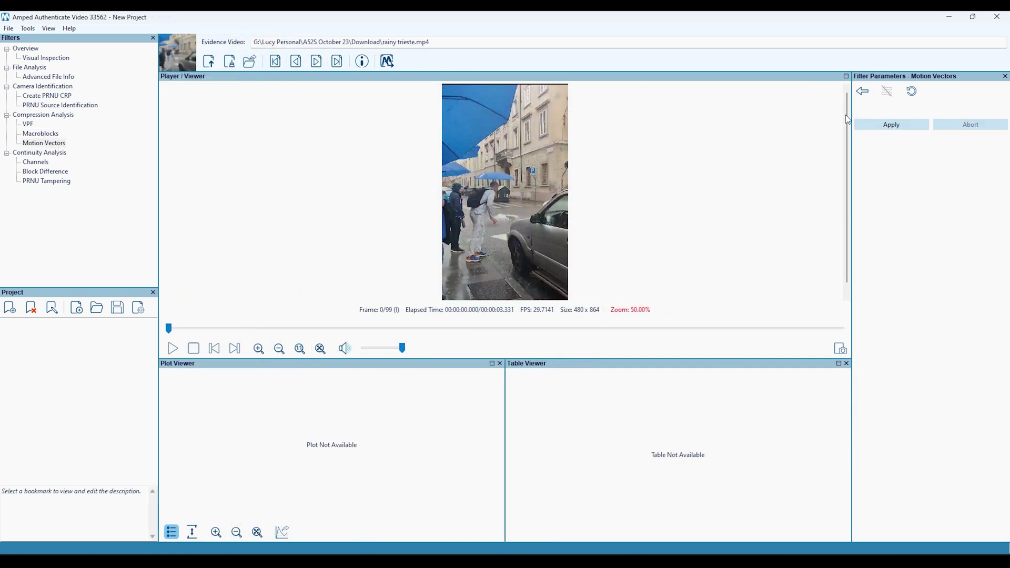
{"action": "left_click", "coordinate": [869, 126]}
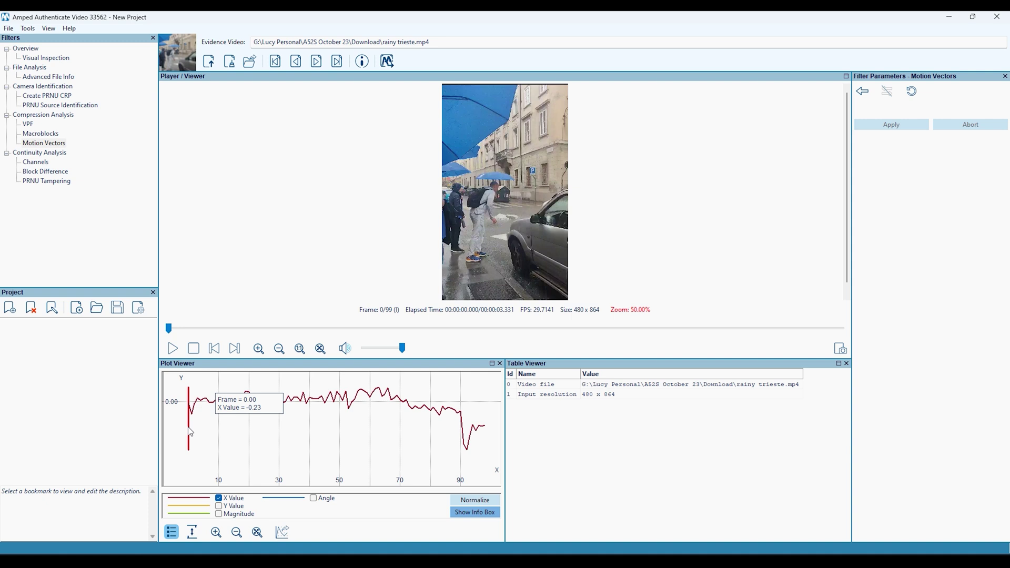
{"action": "left_click", "coordinate": [218, 506]}
{"action": "left_click", "coordinate": [219, 514]}
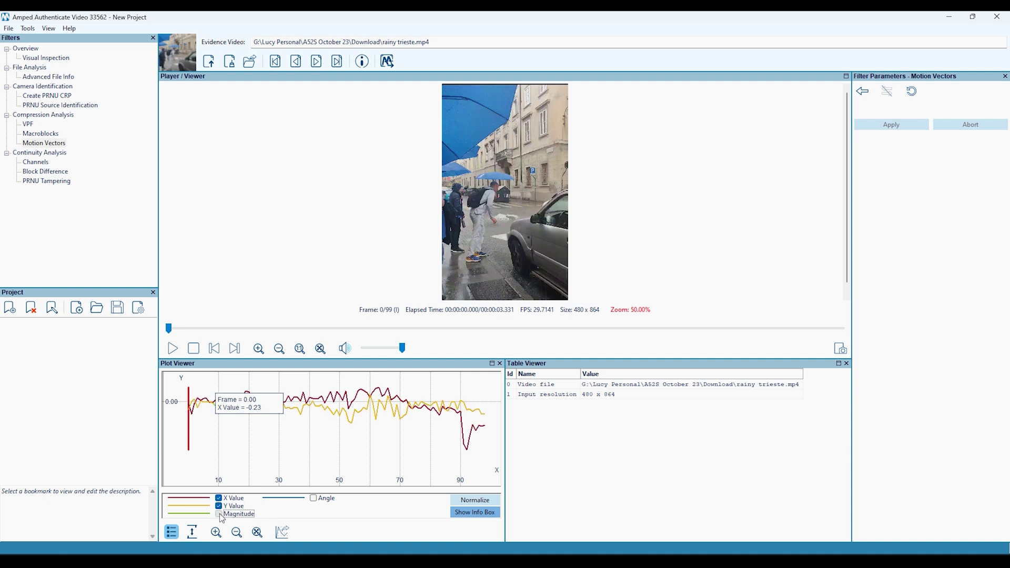
{"action": "left_click", "coordinate": [471, 513]}
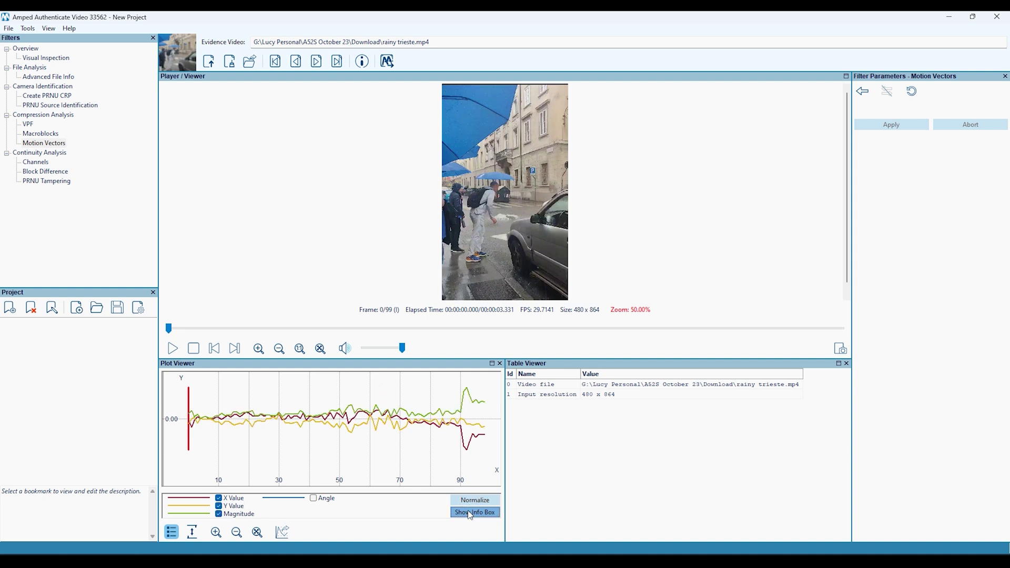
{"action": "left_click", "coordinate": [471, 512]}
{"action": "left_click", "coordinate": [470, 512]}
{"action": "left_click", "coordinate": [172, 348]}
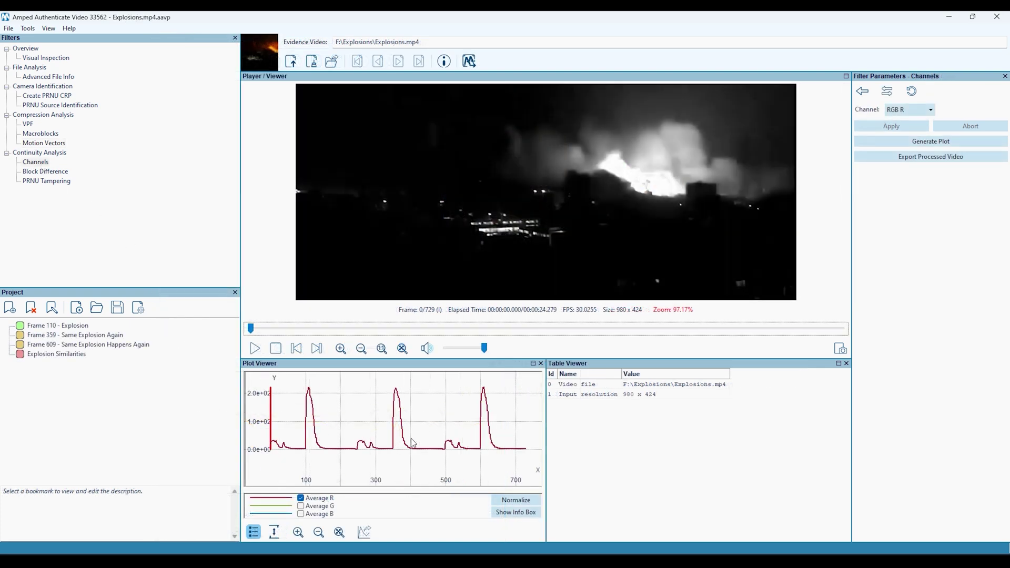
Play the Explosions video with the Average G and Average B curves added, then stop at the first frame
{"action": "left_click", "coordinate": [254, 348]}
{"action": "left_click", "coordinate": [301, 506]}
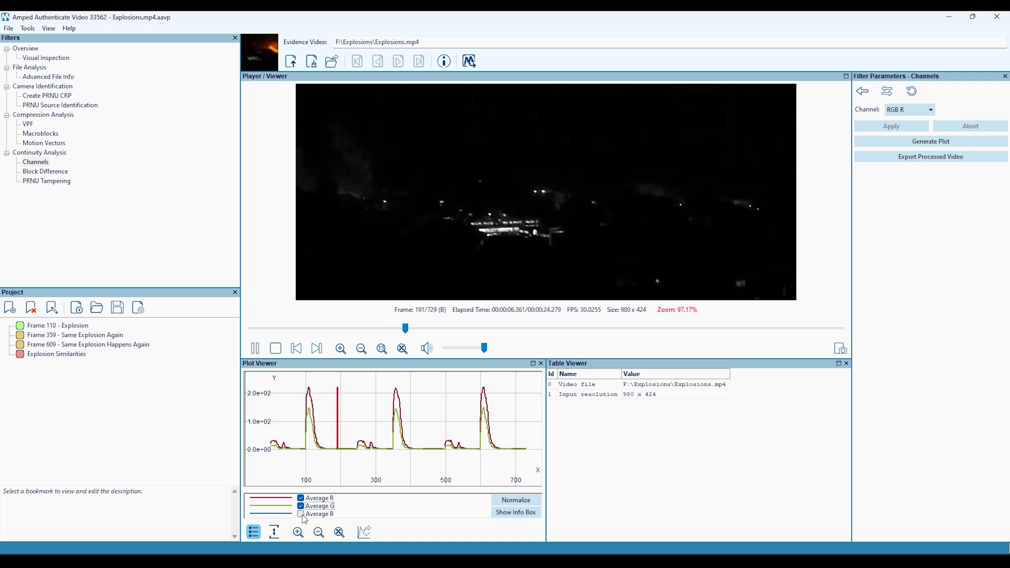
{"action": "left_click", "coordinate": [301, 514]}
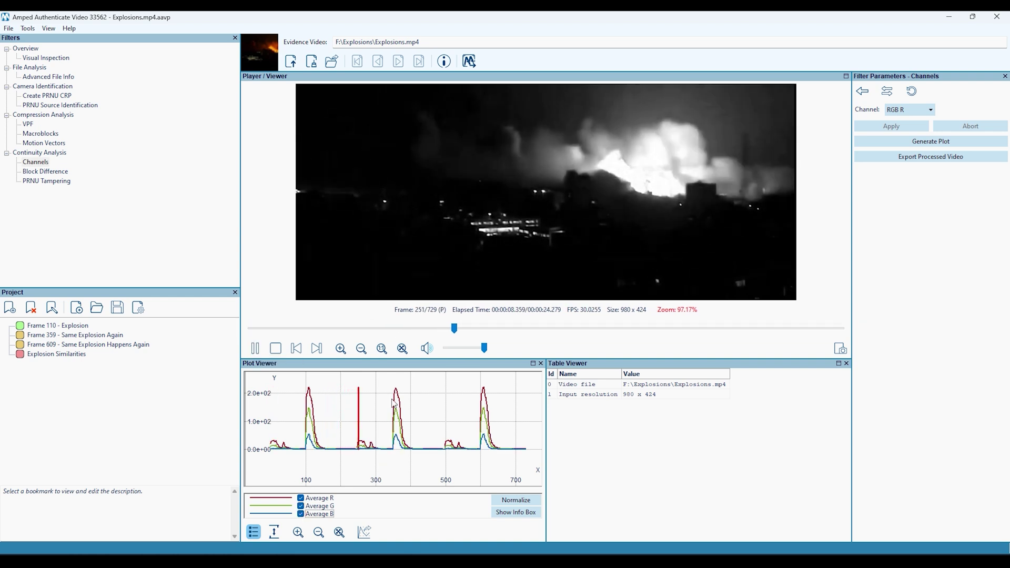
{"action": "key", "text": "Home"}
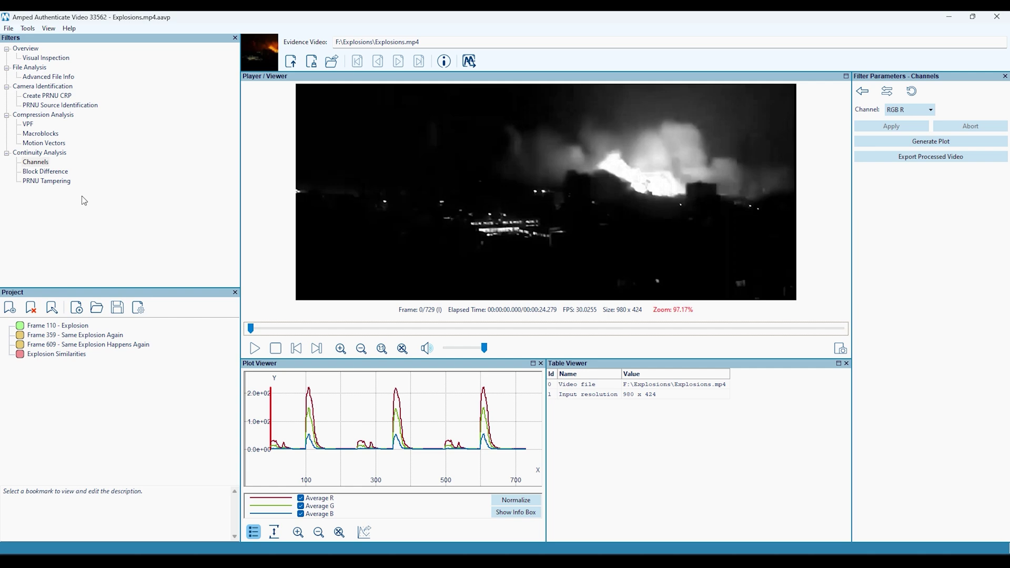
Generate the Block Difference plot of changed blocks and step through the first frames
{"action": "left_click", "coordinate": [54, 175]}
{"action": "left_click", "coordinate": [900, 190]}
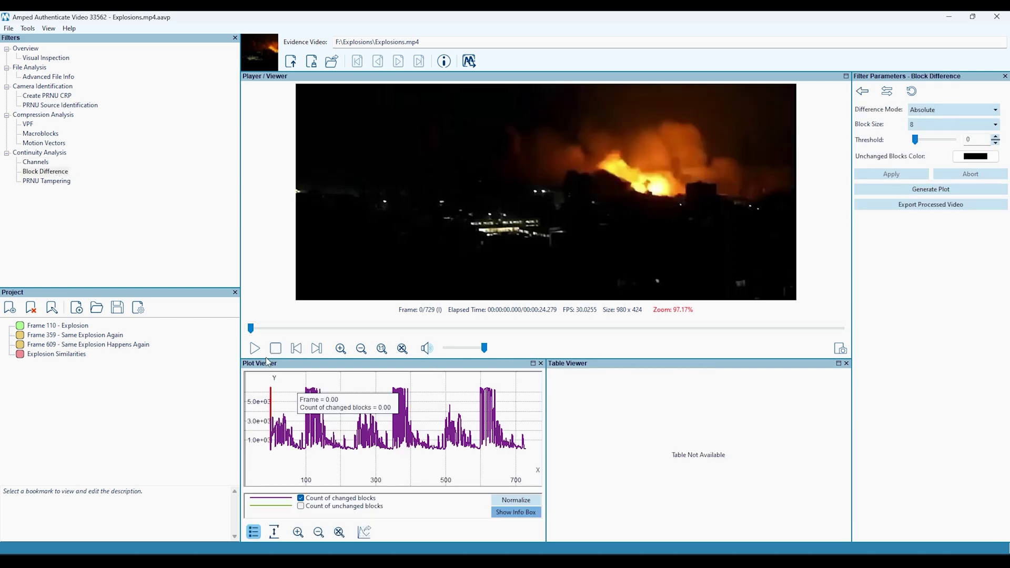
{"action": "left_click", "coordinate": [258, 334]}
{"action": "left_click", "coordinate": [275, 348]}
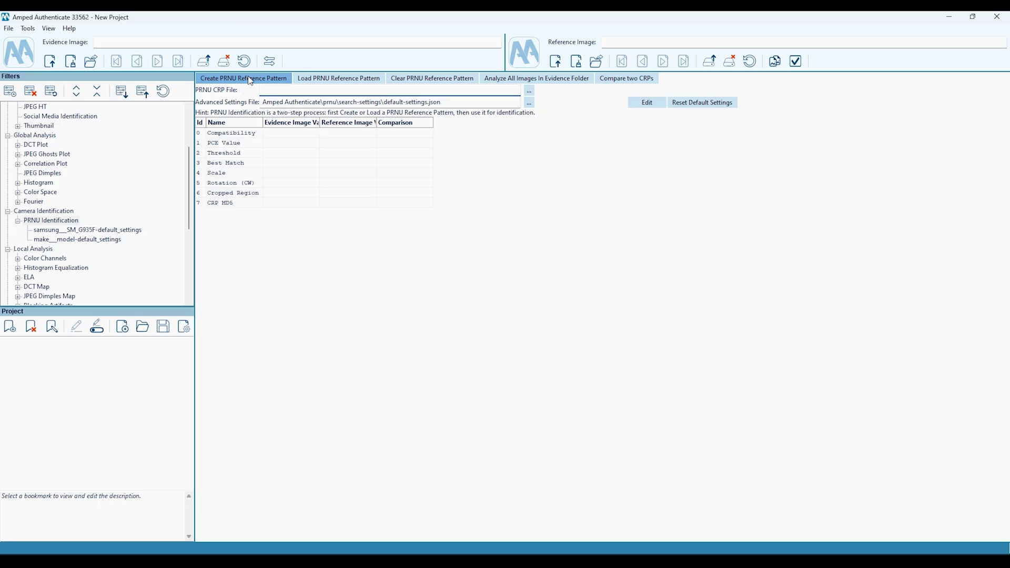
Build a PRNU camera model named SamsungS7-Edge from the S7 CRP folder, then check the next evidence photo
{"action": "left_click", "coordinate": [235, 78]}
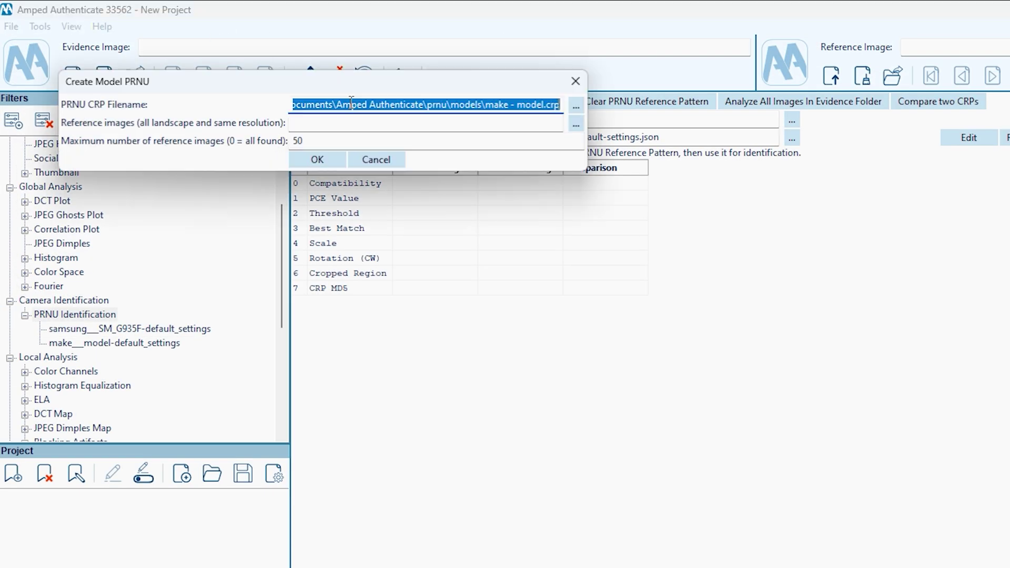
{"action": "left_click", "coordinate": [551, 104]}
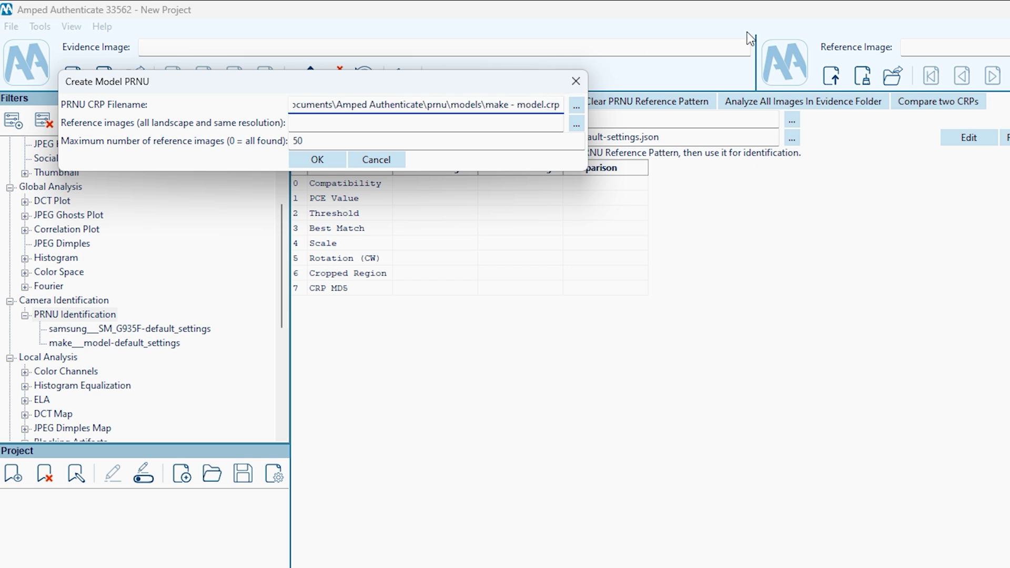
{"action": "key", "text": "BackSpace"}
{"action": "key", "text": "BackSpace"}
{"action": "key", "text": "BackSpace"}
{"action": "key", "text": "BackSpace"}
{"action": "key", "text": "BackSpace"}
{"action": "key", "text": "BackSpace"}
{"action": "key", "text": "BackSpace"}
{"action": "key", "text": "BackSpace"}
{"action": "key", "text": "BackSpace"}
{"action": "key", "text": "BackSpace"}
{"action": "key", "text": "BackSpace"}
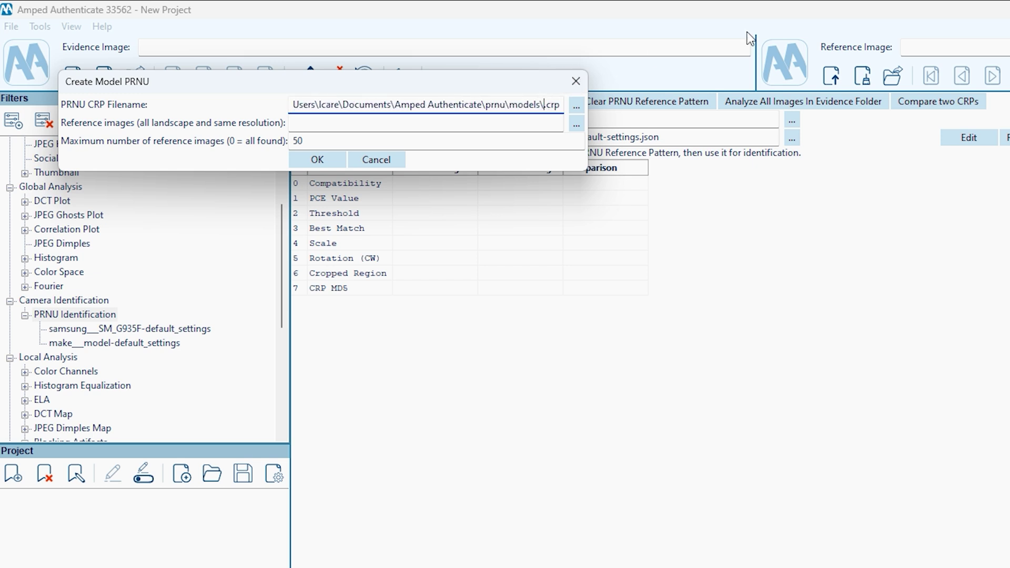
{"action": "type", "text": "SamsungS7"}
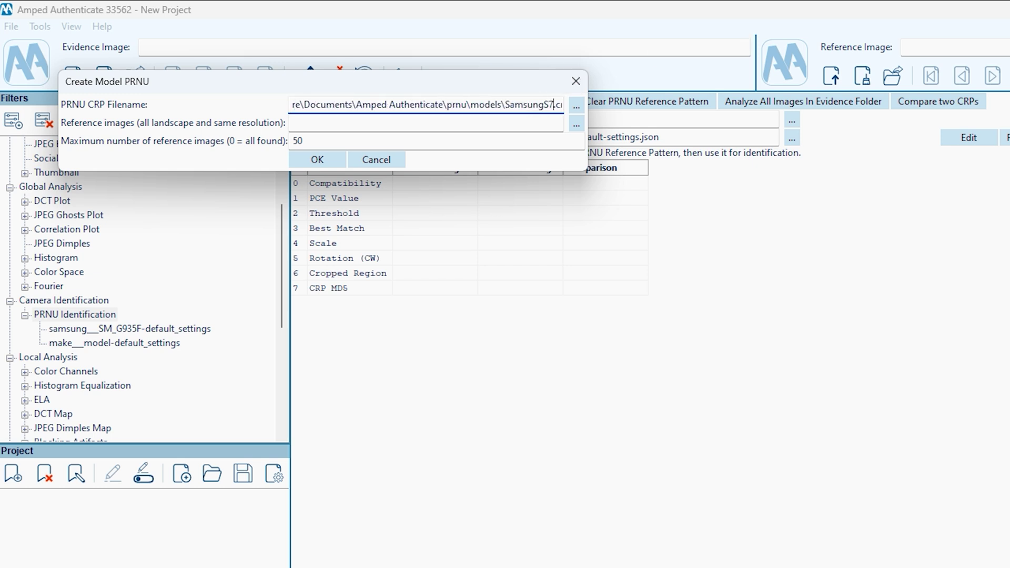
{"action": "type", "text": "-Edge"}
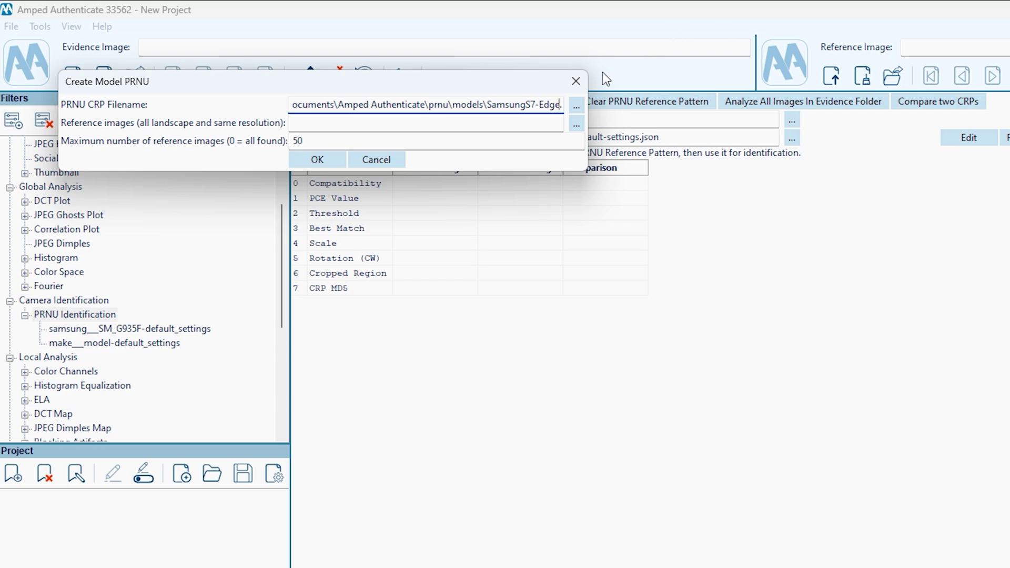
{"action": "left_click", "coordinate": [576, 125]}
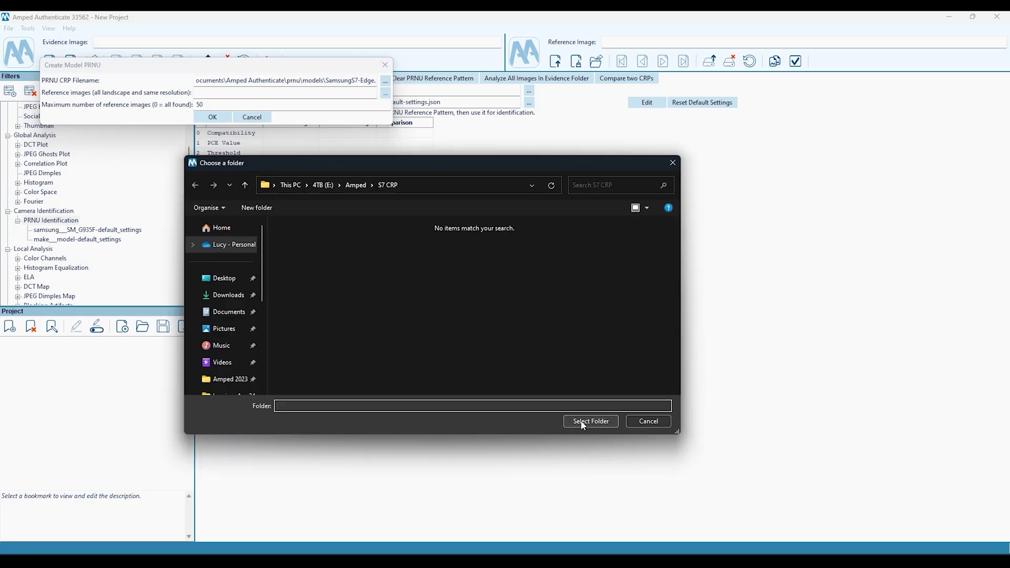
{"action": "left_click", "coordinate": [590, 422]}
{"action": "left_click", "coordinate": [213, 117]}
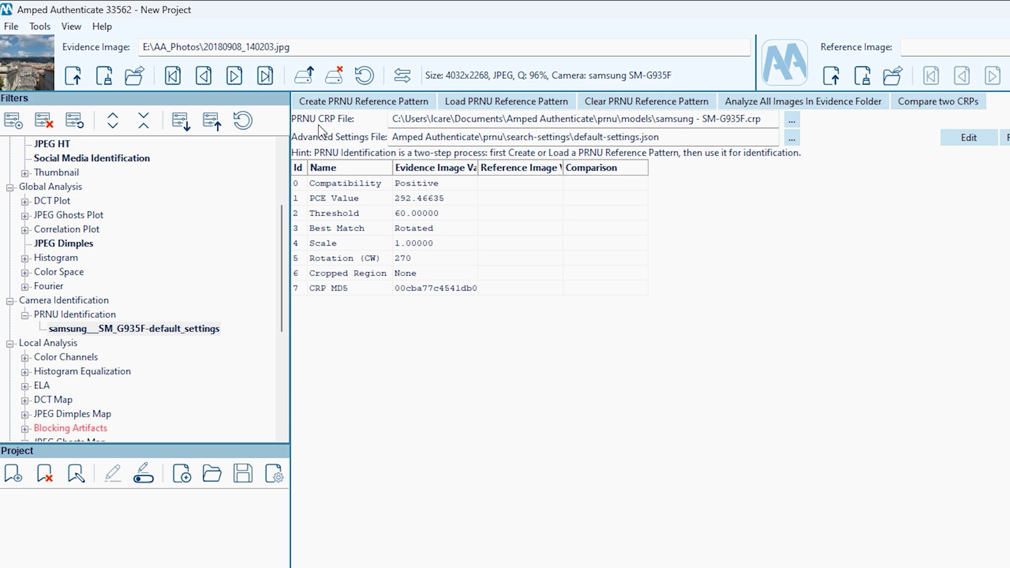
{"action": "left_click", "coordinate": [234, 79]}
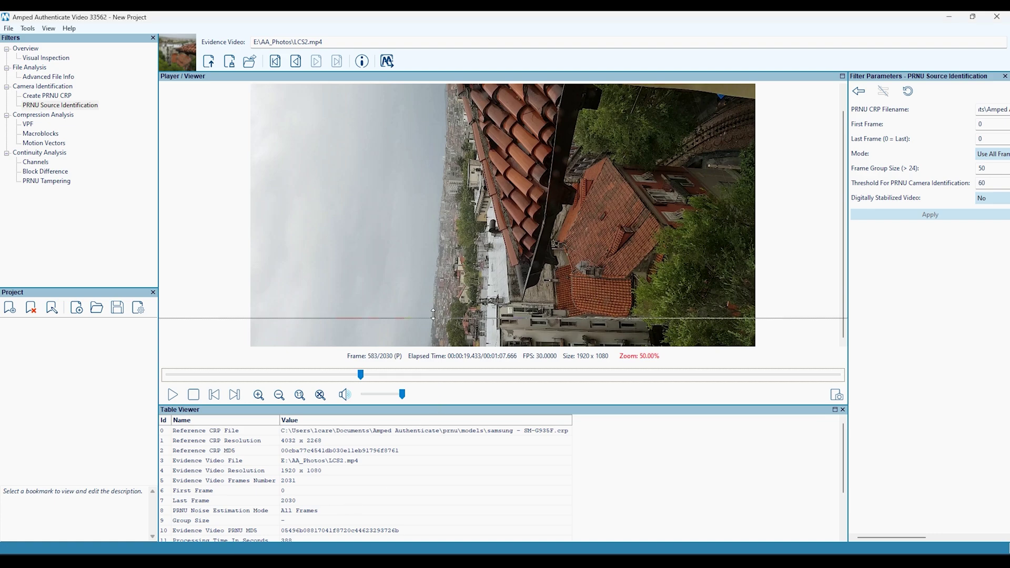
Enlarge the results table, point out the Negative result, and open the PRNU_Tampering_D27_GroupFrames50 bookmark
{"action": "left_click_drag", "start_coordinate": [414, 404], "coordinate": [413, 300]}
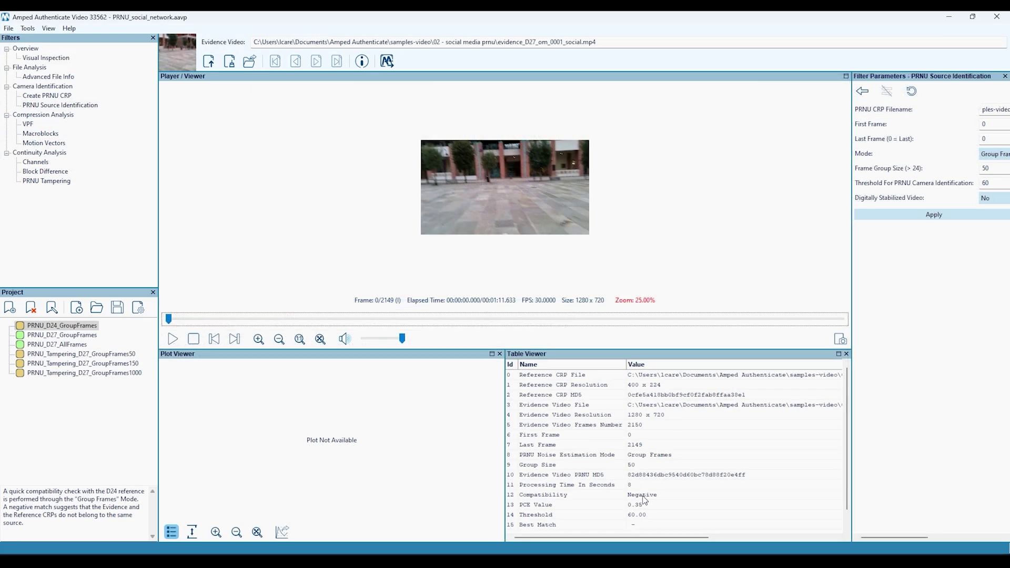
{"action": "left_click", "coordinate": [645, 497]}
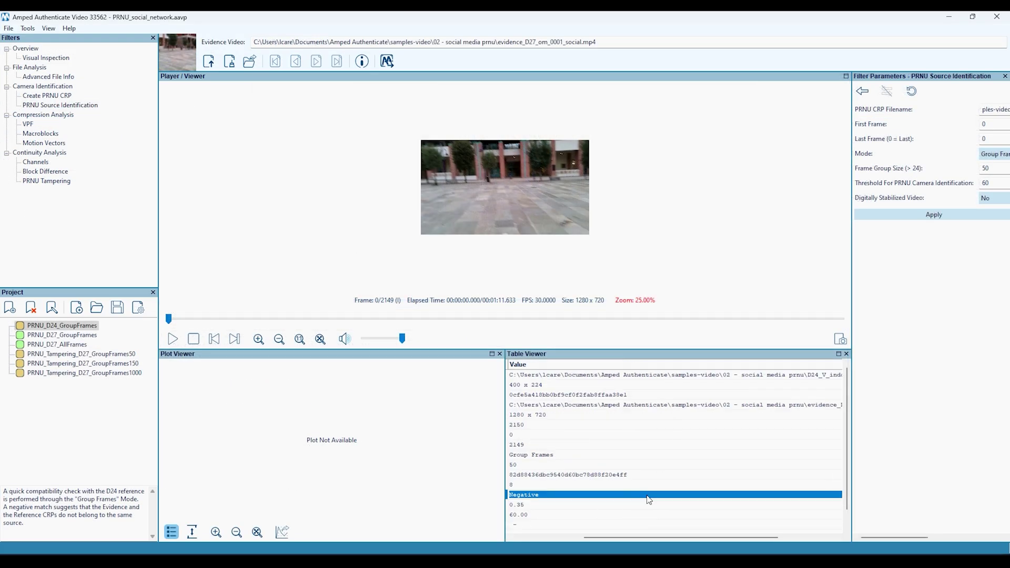
{"action": "left_click", "coordinate": [80, 355]}
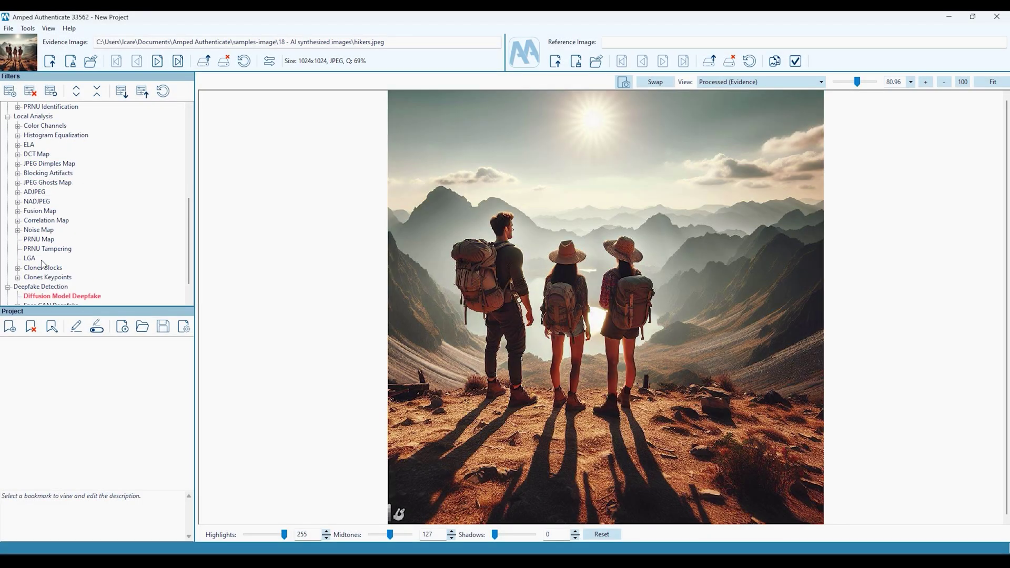
Apply Diffusion Model Deepfake and step through the AI samples until park.png shows Midjourney
{"action": "scroll", "coordinate": [42, 264], "scroll_direction": "down", "scroll_amount": 1}
{"action": "left_click", "coordinate": [62, 268]}
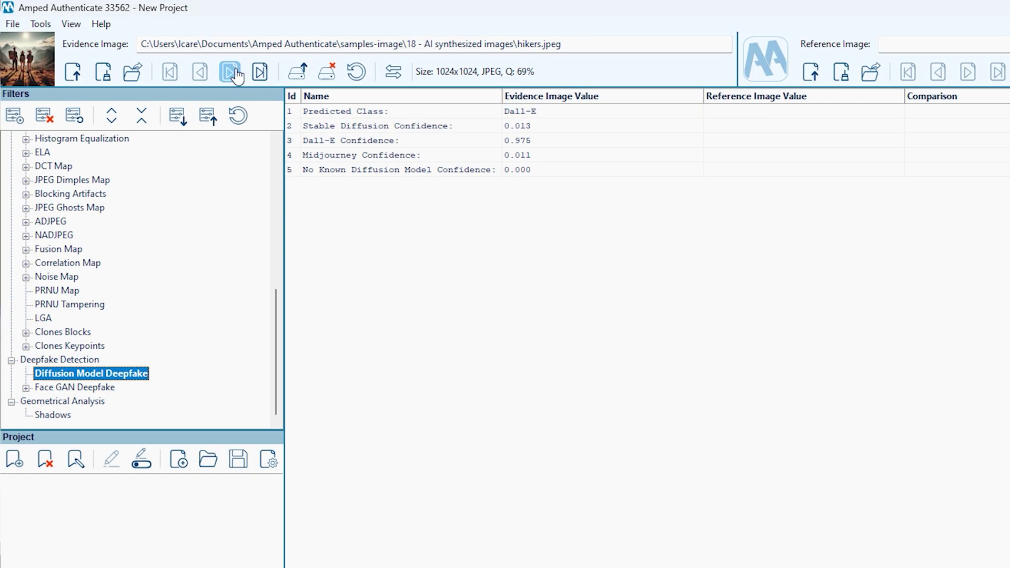
{"action": "left_click", "coordinate": [237, 75]}
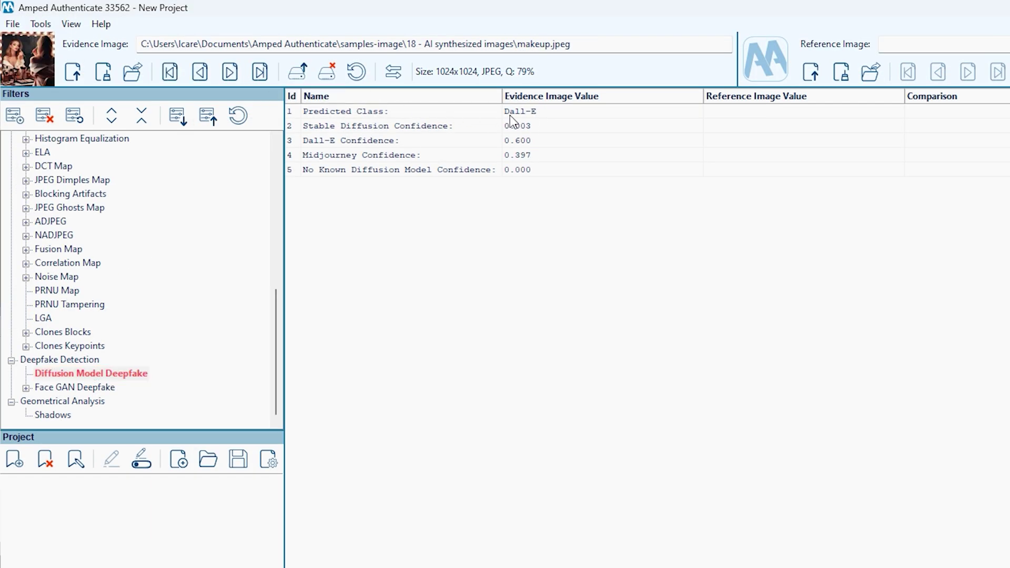
{"action": "left_click", "coordinate": [230, 72]}
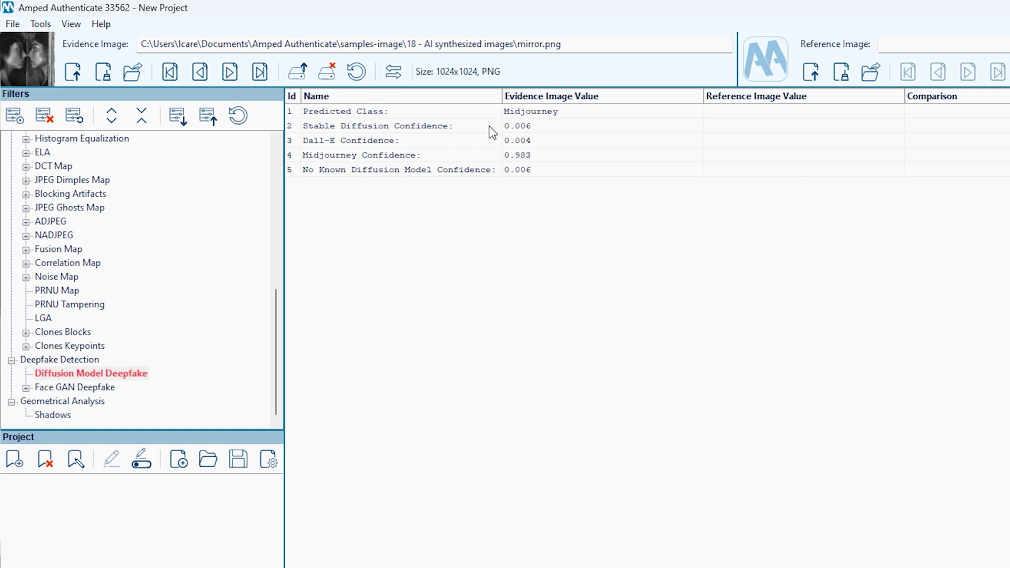
{"action": "left_click", "coordinate": [230, 72]}
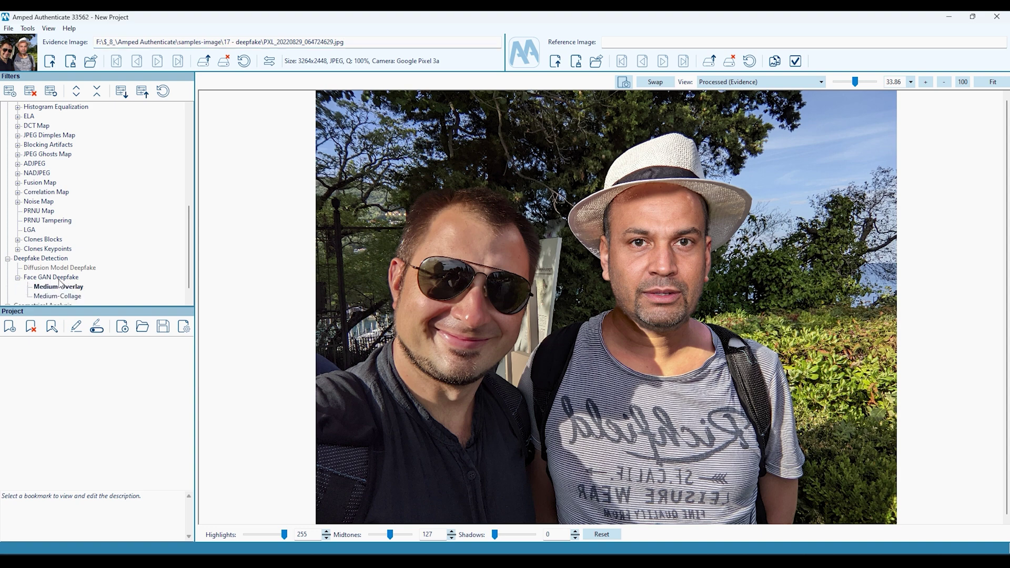
Compare the Face GAN Deepfake Medium-Overlay and Medium-Collage views of the two-person photo
{"action": "left_click", "coordinate": [59, 286]}
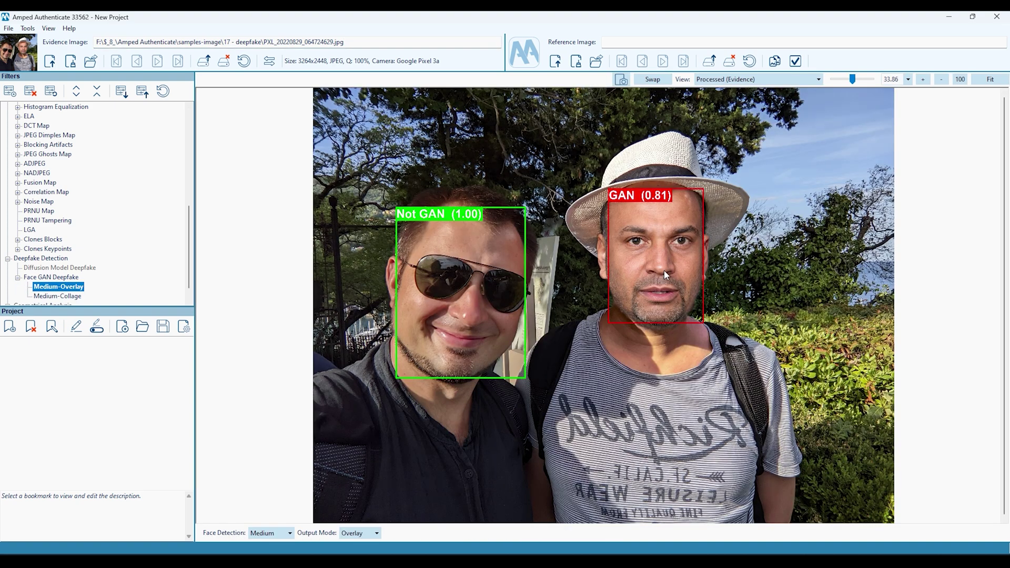
{"action": "left_click", "coordinate": [58, 296]}
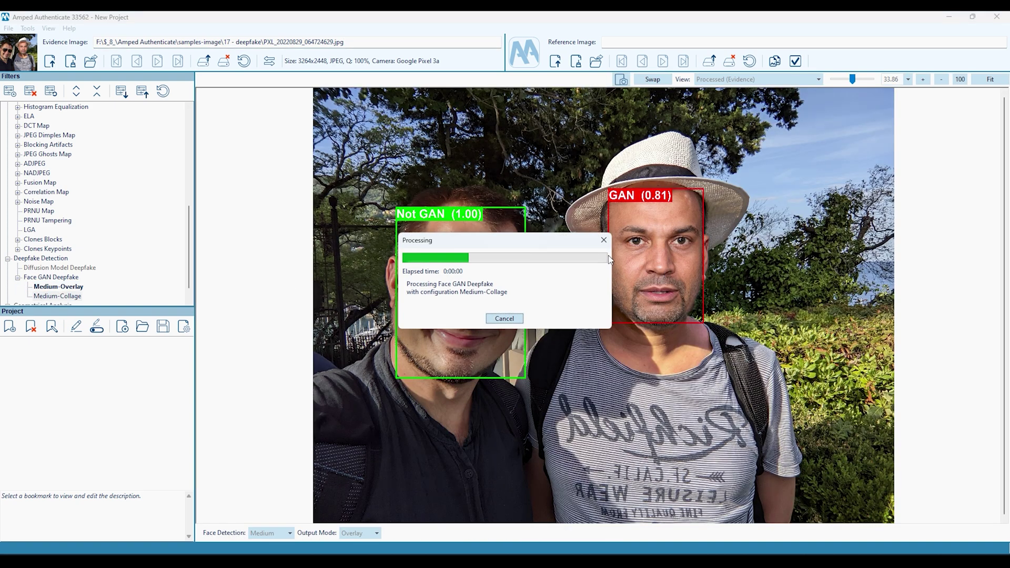
{"action": "scroll", "coordinate": [45, 257], "scroll_direction": "down", "scroll_amount": 1}
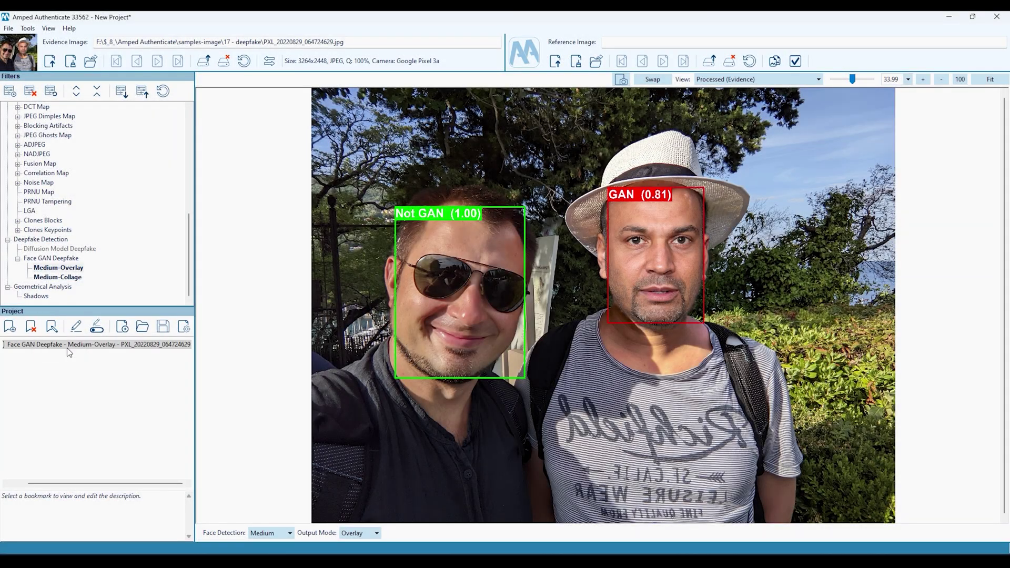
Edit the new bookmark's description
{"action": "right_click", "coordinate": [68, 348]}
{"action": "left_click", "coordinate": [89, 390]}
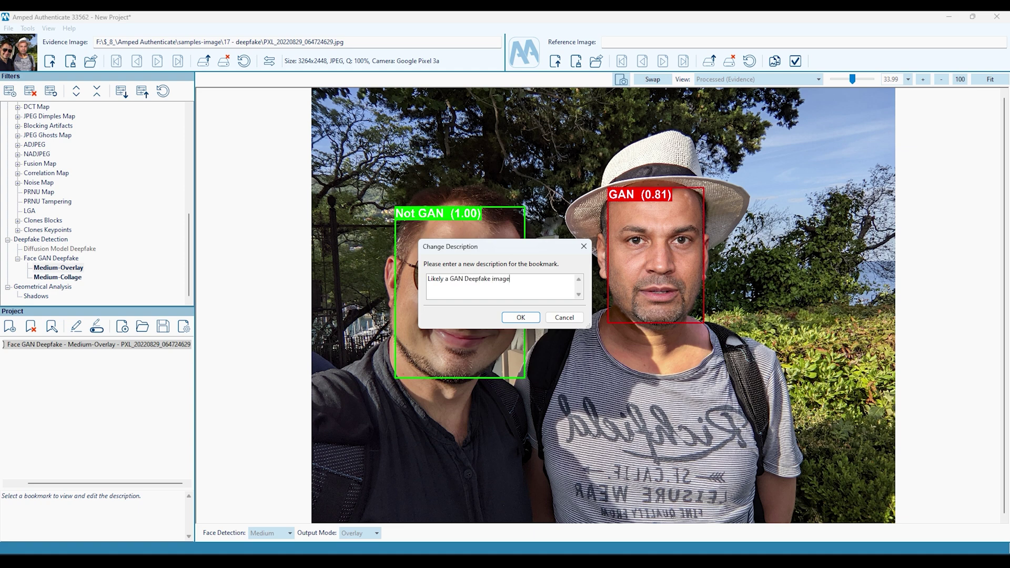
{"action": "left_click", "coordinate": [519, 319]}
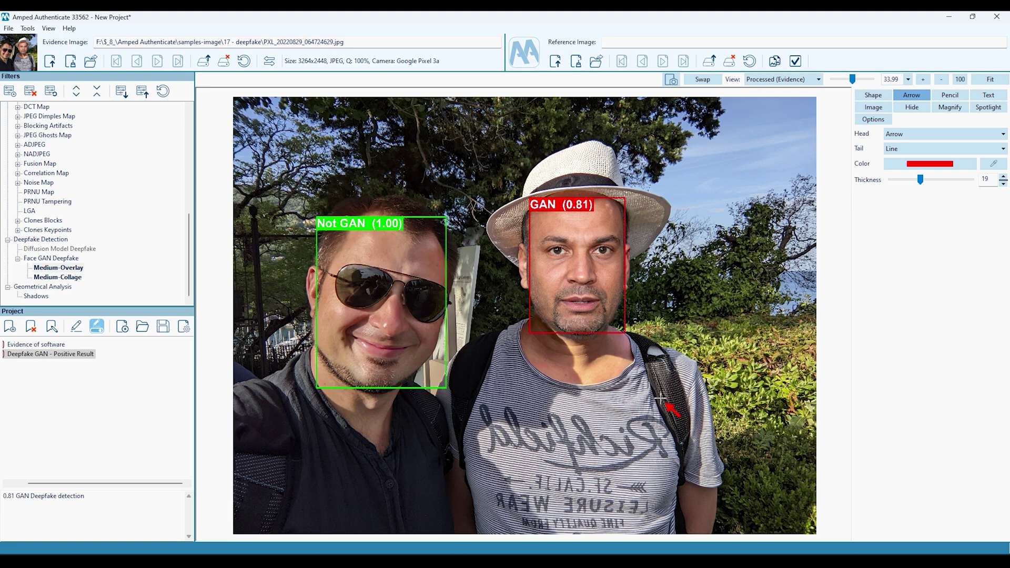
Draw arrows at both faces and add the note 'Inconsistent lighting on each subject's face'
{"action": "left_click_drag", "start_coordinate": [680, 417], "coordinate": [600, 342]}
{"action": "mouse_move", "coordinate": [658, 444]}
{"action": "left_mouse_down"}
{"action": "mouse_move", "coordinate": [418, 407]}
{"action": "mouse_move", "coordinate": [457, 378]}
{"action": "left_mouse_up"}
{"action": "left_click", "coordinate": [988, 95]}
{"action": "mouse_move", "coordinate": [643, 418]}
{"action": "left_mouse_down"}
{"action": "mouse_move", "coordinate": [800, 462]}
{"action": "mouse_move", "coordinate": [809, 453]}
{"action": "left_mouse_up"}
{"action": "type", "text": "Inconsistent "}
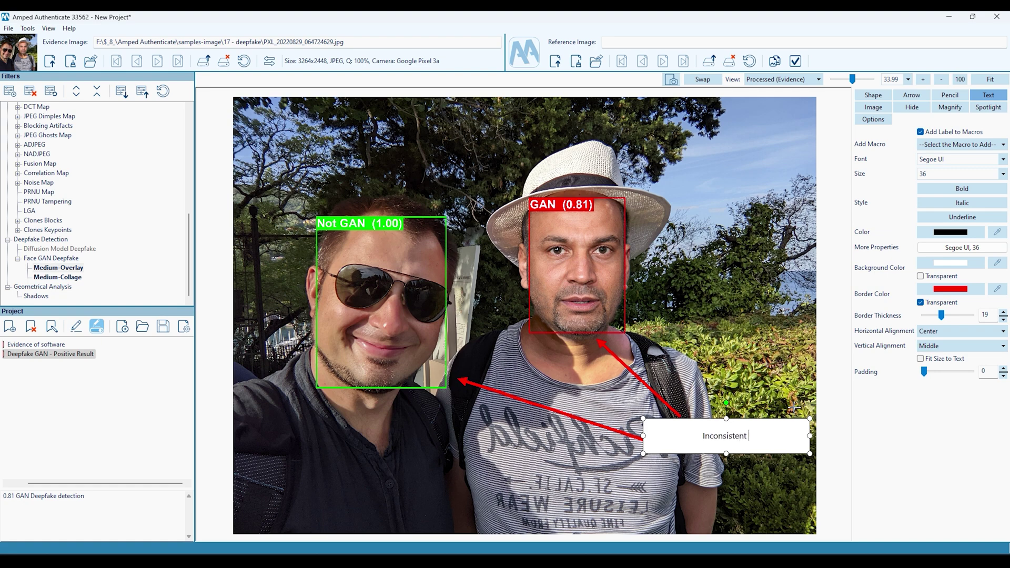
{"action": "type", "text": "lighting on each subject's face"}
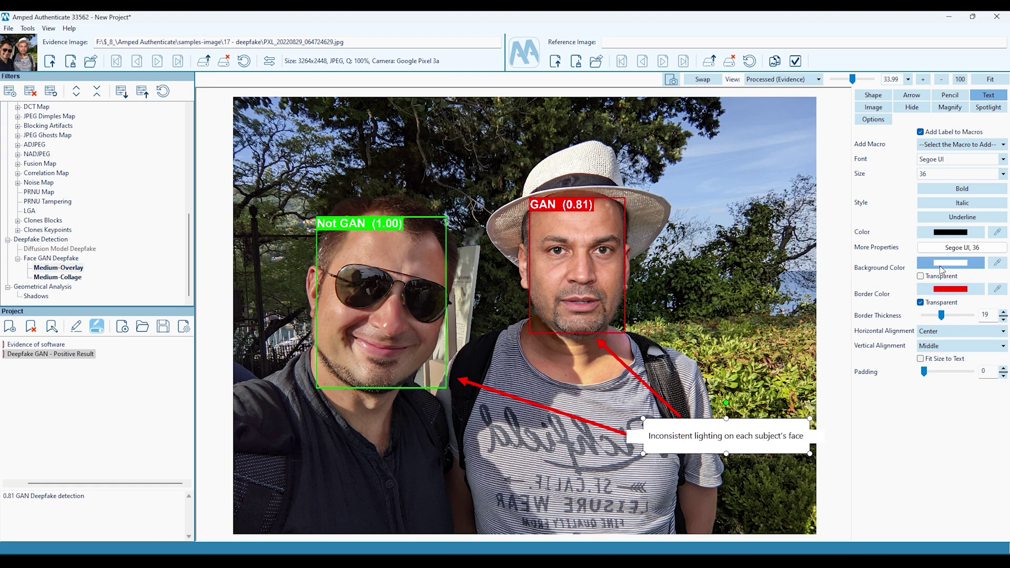
Generate a Protected PDF report of the project and scroll through the resulting pages
{"action": "left_click", "coordinate": [27, 29]}
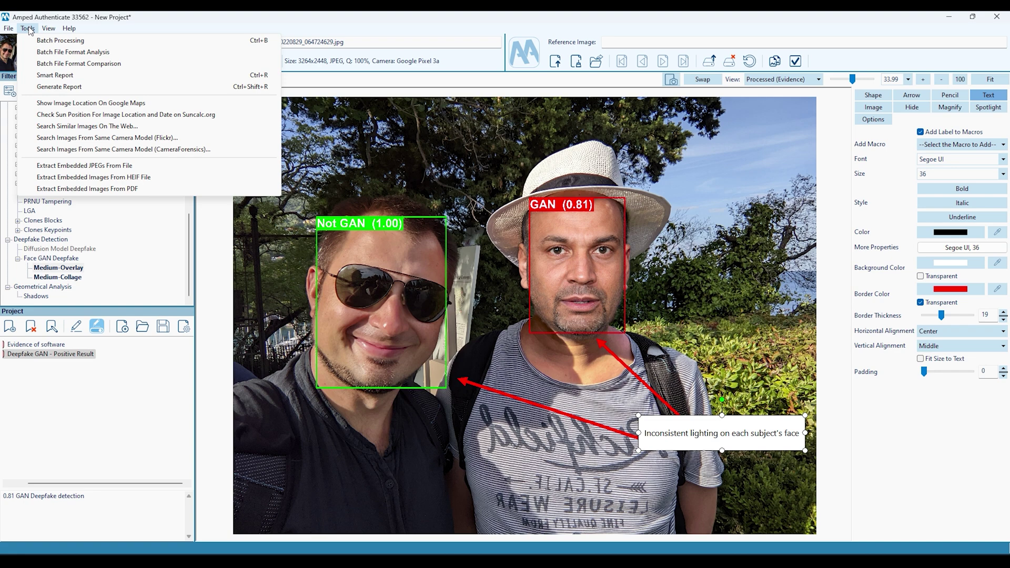
{"action": "left_click", "coordinate": [47, 87]}
{"action": "left_click", "coordinate": [184, 104]}
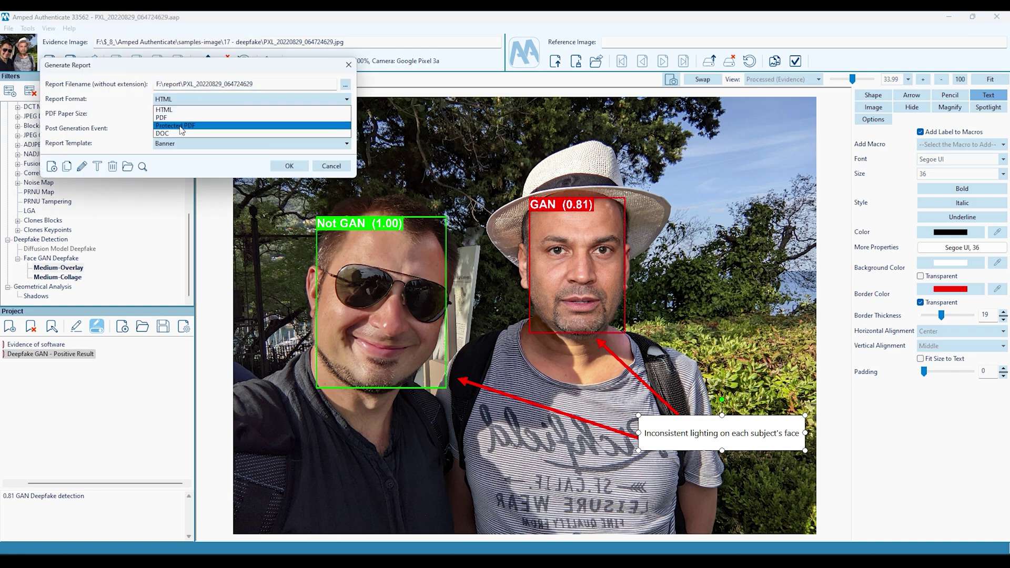
{"action": "left_click", "coordinate": [181, 118]}
{"action": "left_click", "coordinate": [289, 166]}
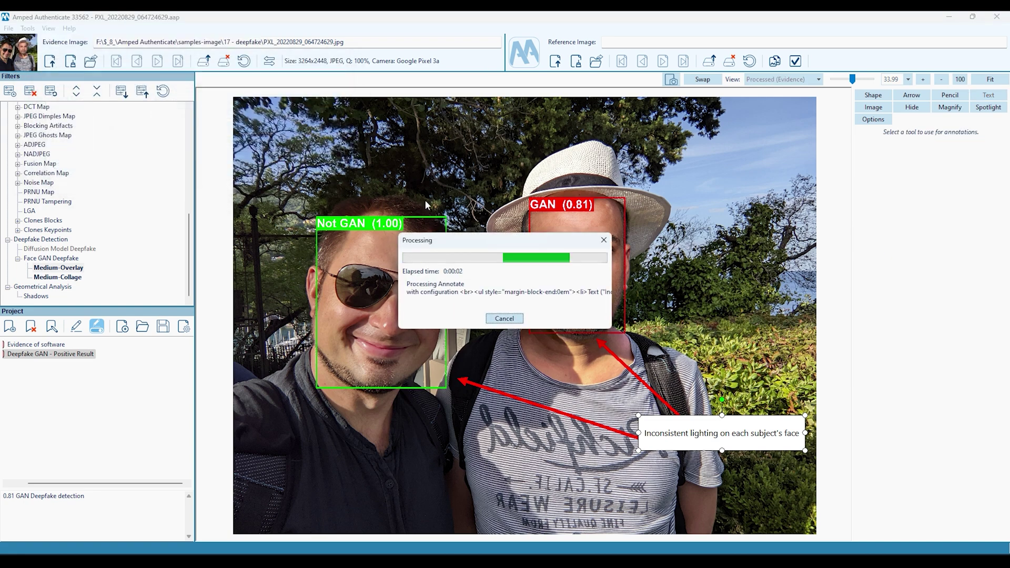
{"action": "scroll", "coordinate": [468, 250], "scroll_direction": "down", "scroll_amount": 8}
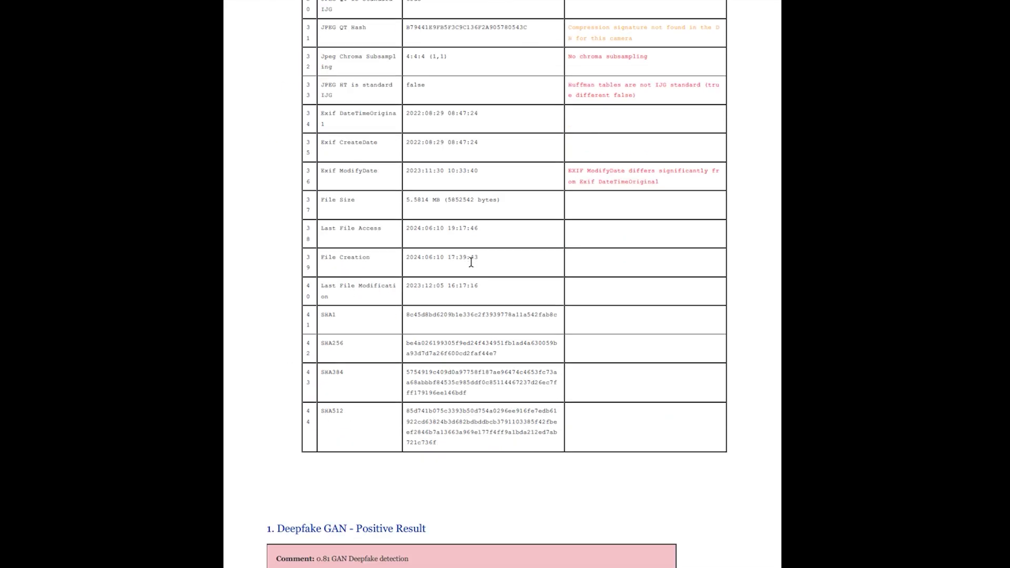
{"action": "scroll", "coordinate": [394, 228], "scroll_direction": "down", "scroll_amount": 10}
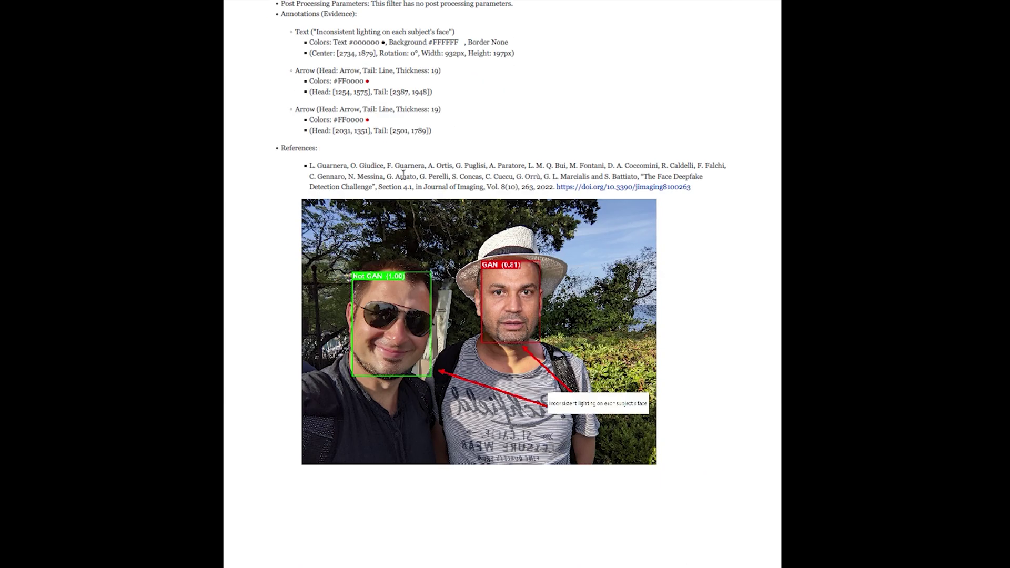
{"action": "scroll", "coordinate": [314, 168], "scroll_direction": "up", "scroll_amount": 4}
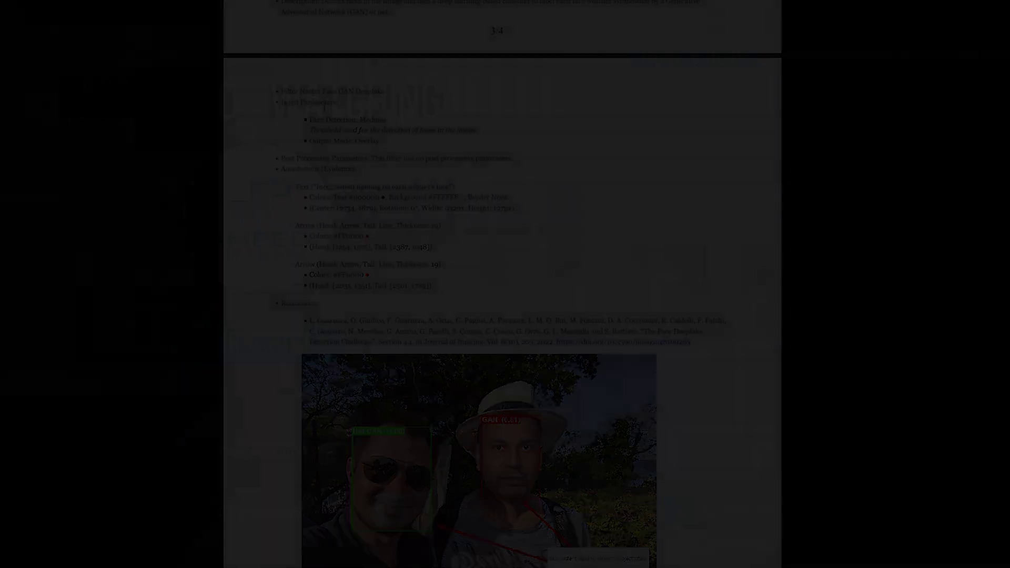